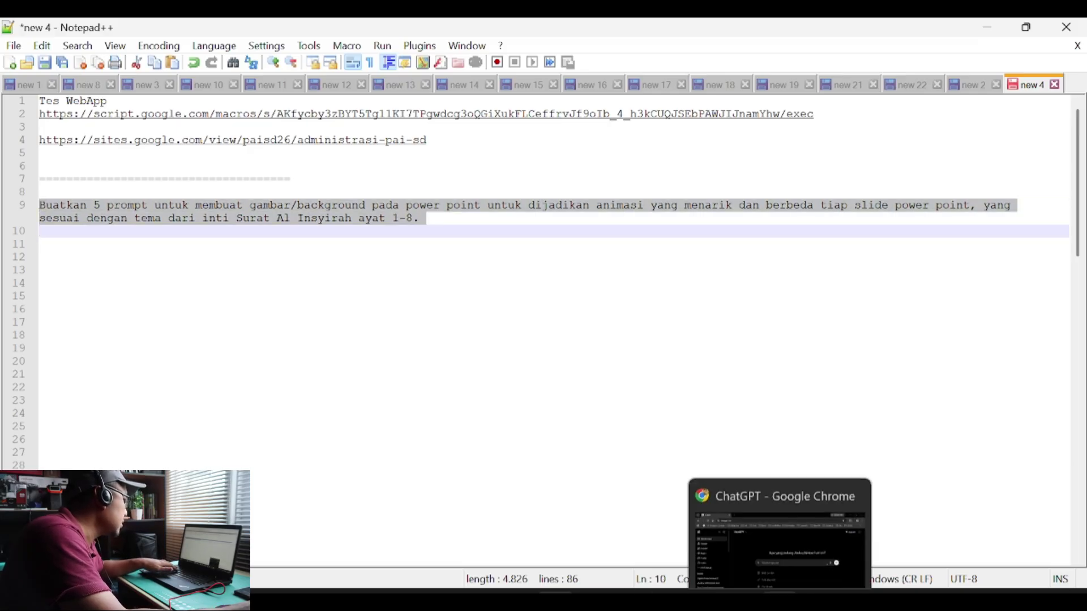
Switch to ChatGPT and submit the copied request for 5 animated PowerPoint background image prompts themed on Surat Al Insyirah ayat 1-8.
{"action": "left_click", "coordinate": [779, 592]}
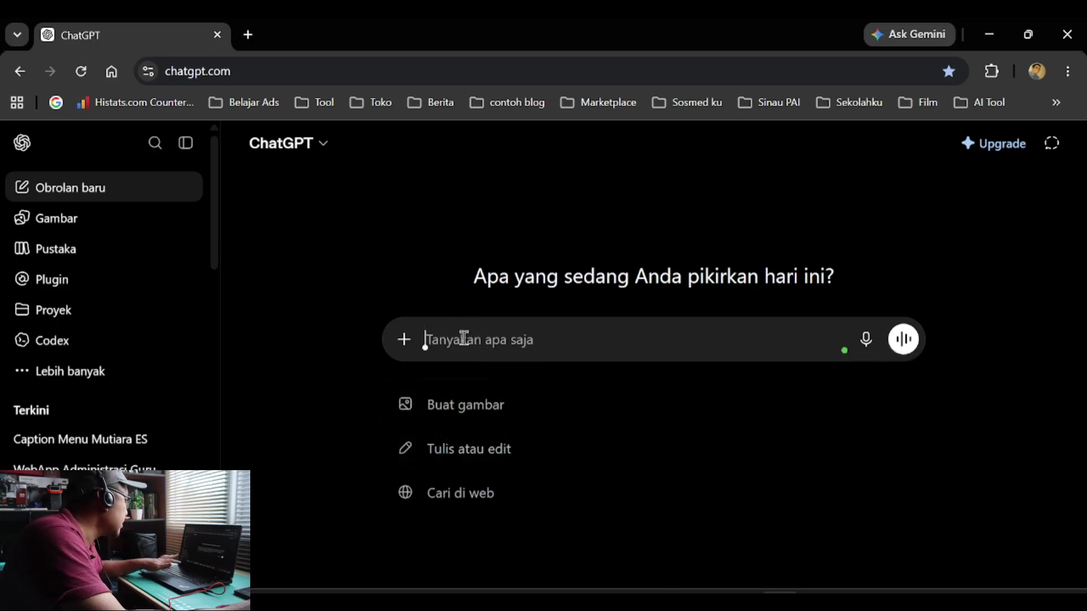
{"action": "type", "text": "Buatkan 5 prompt untuk membuat gambar/background pada power point untuk dijadikan animasi yang menarik dan berbeda tiap slide power point, yang sesuai dengan tema dari inti Surat Al Insyirah ayat 1-8."}
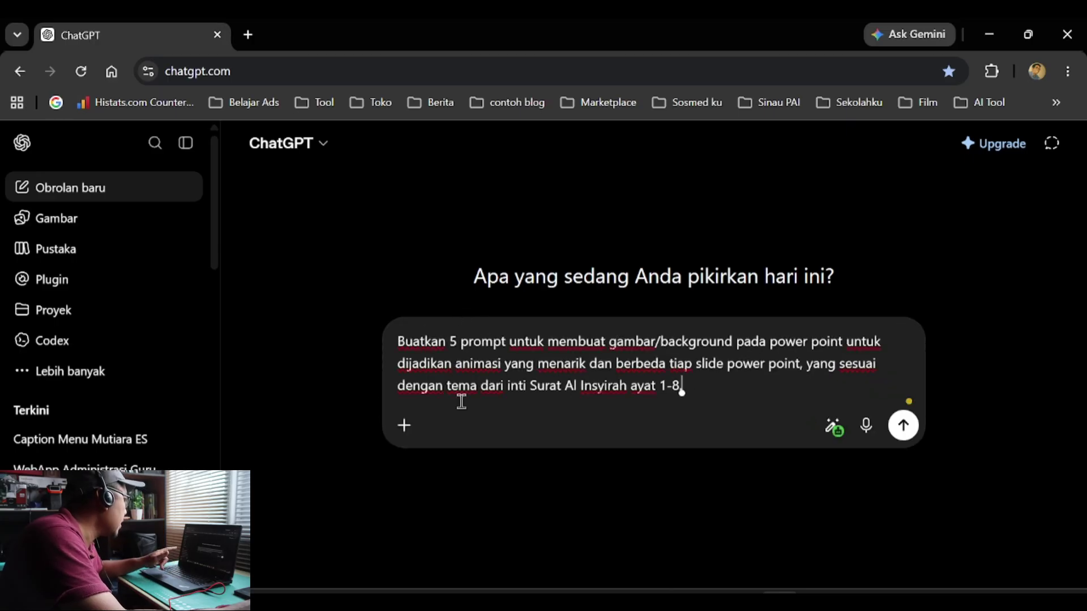
{"action": "left_click", "coordinate": [437, 344]}
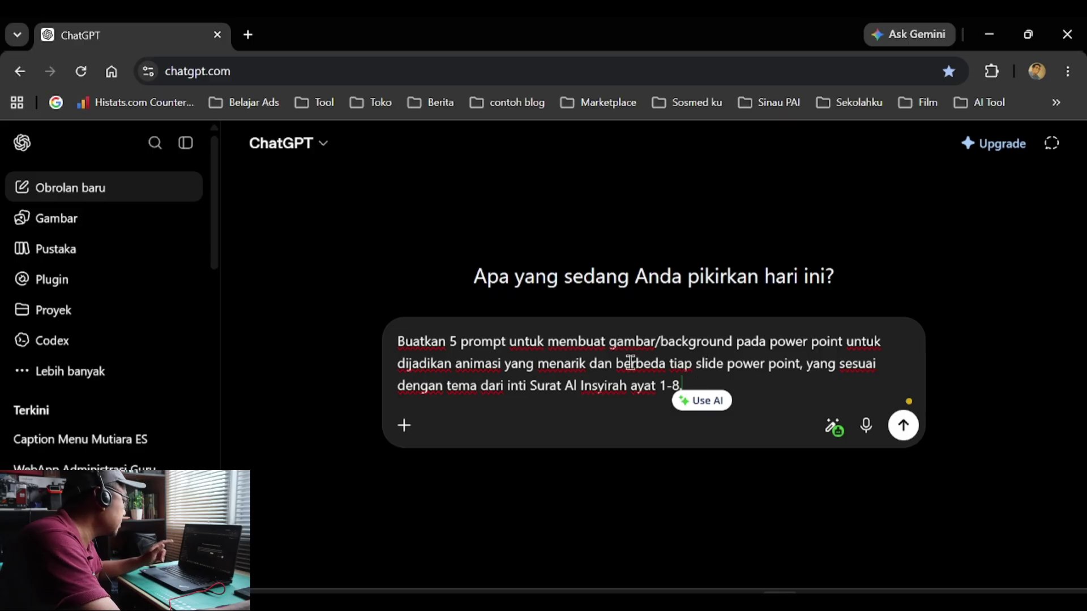
{"action": "left_click", "coordinate": [557, 387]}
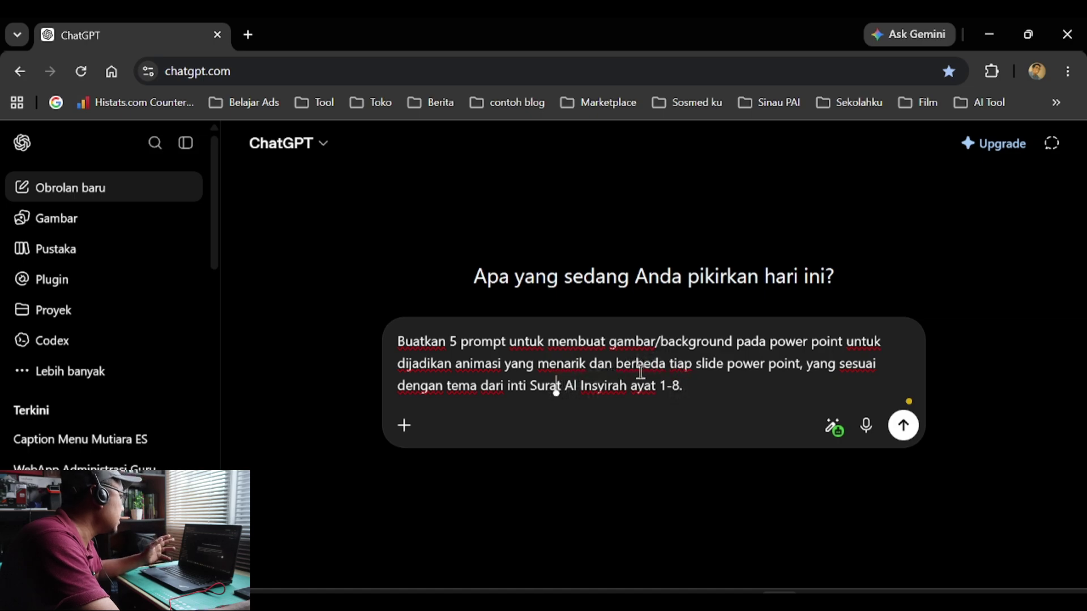
{"action": "left_click", "coordinate": [684, 379]}
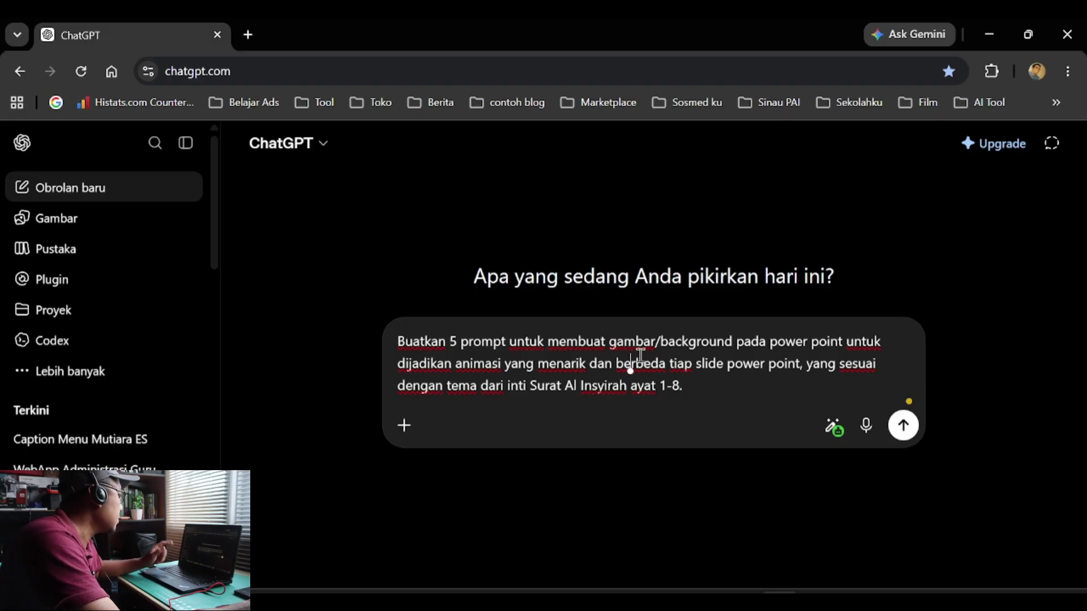
{"action": "left_click_drag", "start_coordinate": [715, 393], "coordinate": [396, 339]}
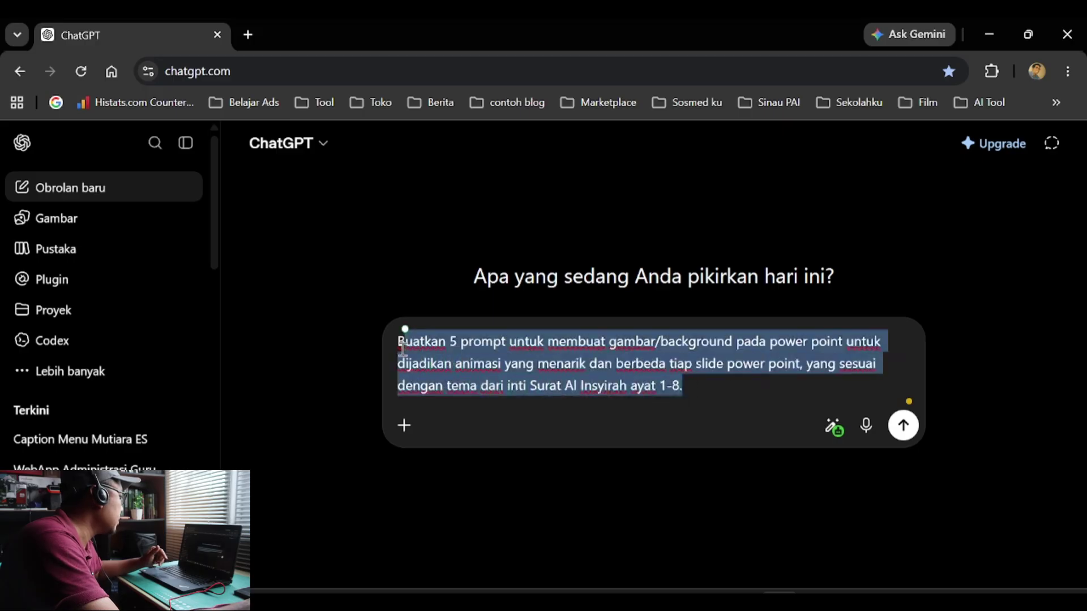
{"action": "left_click", "coordinate": [687, 385]}
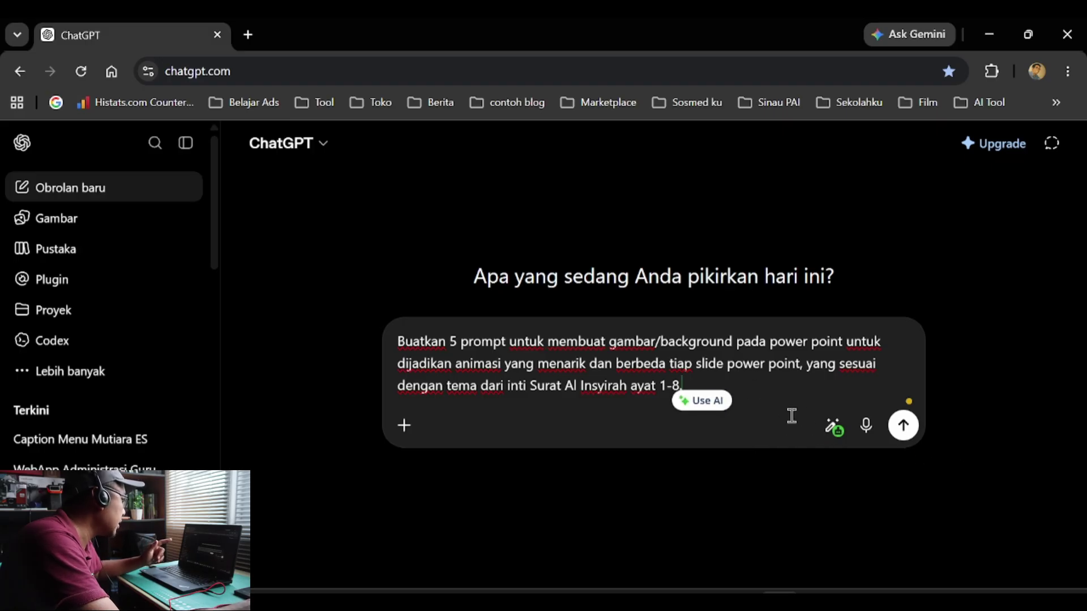
{"action": "left_click", "coordinate": [903, 426]}
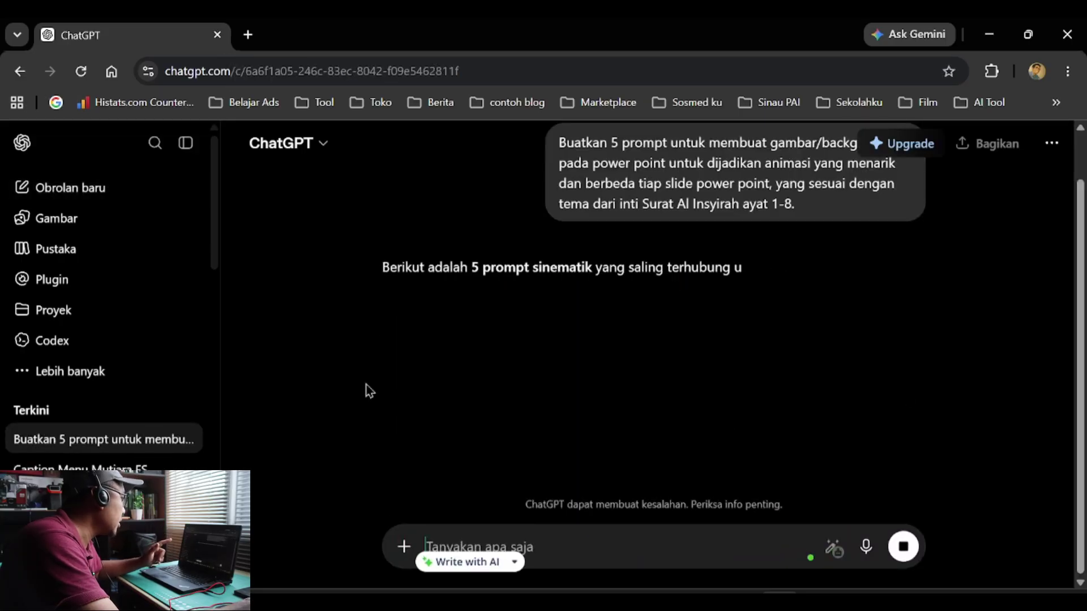
Read through the five slide prompts as they are generated and copy the complete ChatGPT response.
{"action": "scroll", "coordinate": [380, 376], "scroll_direction": "down", "scroll_amount": 2}
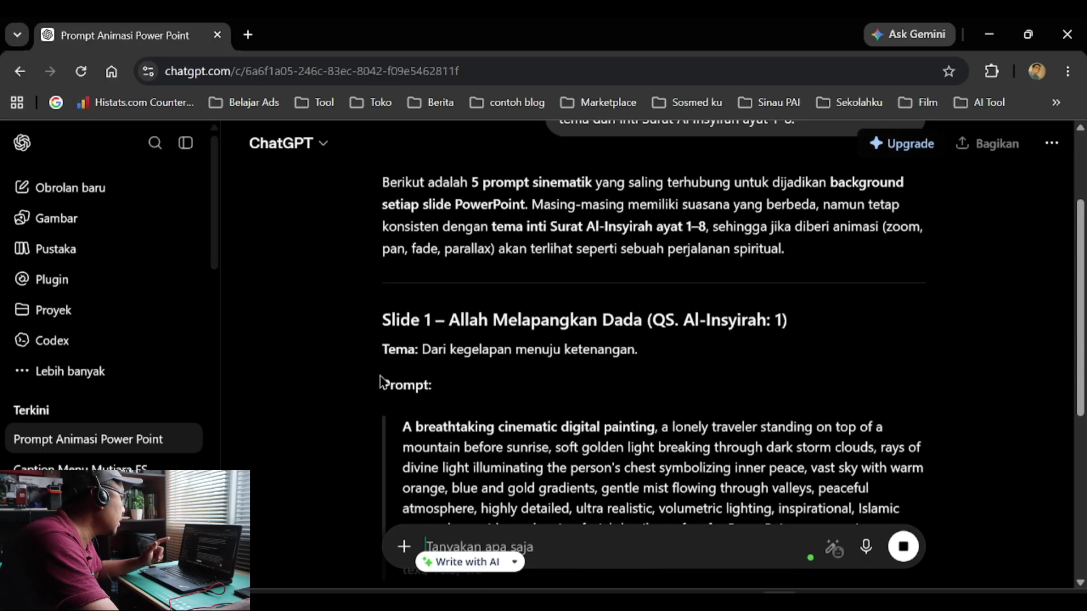
{"action": "scroll", "coordinate": [379, 376], "scroll_direction": "down", "scroll_amount": 3}
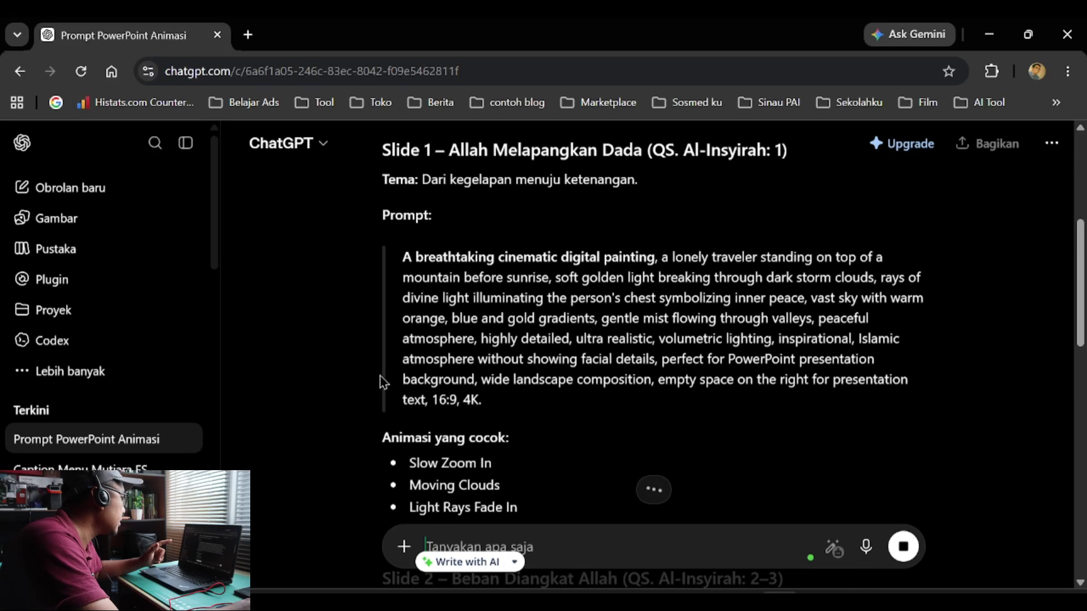
{"action": "scroll", "coordinate": [379, 376], "scroll_direction": "down", "scroll_amount": 5}
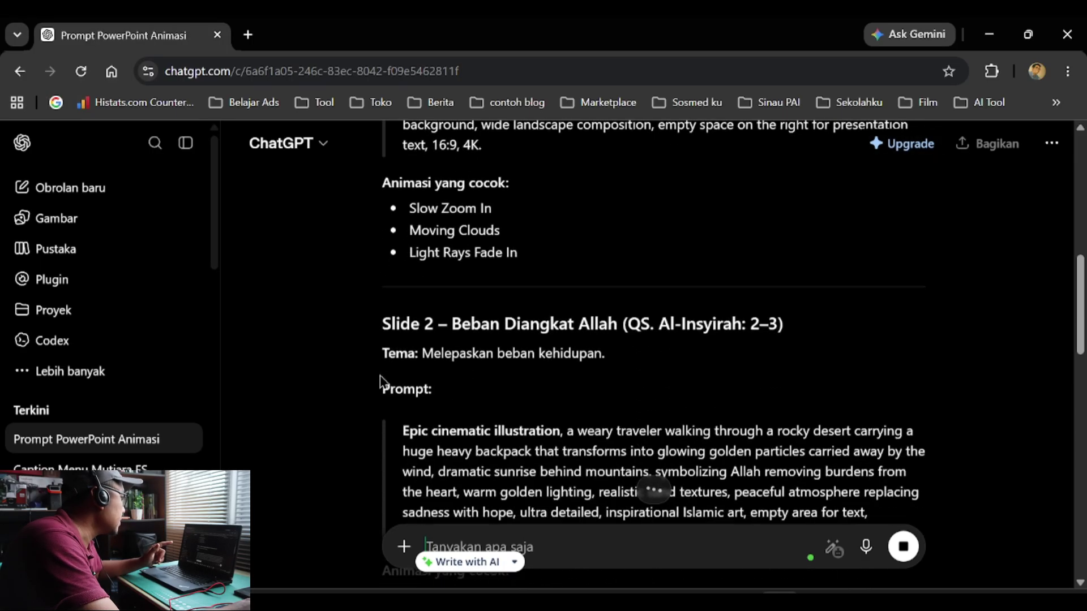
{"action": "scroll", "coordinate": [379, 376], "scroll_direction": "down", "scroll_amount": 7}
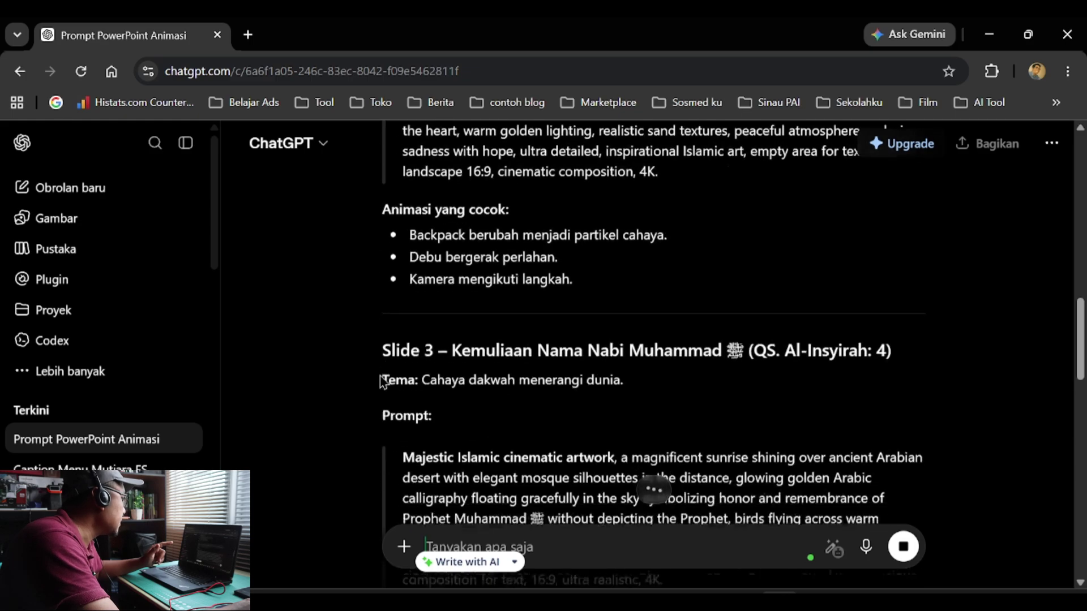
{"action": "scroll", "coordinate": [380, 376], "scroll_direction": "down", "scroll_amount": 10}
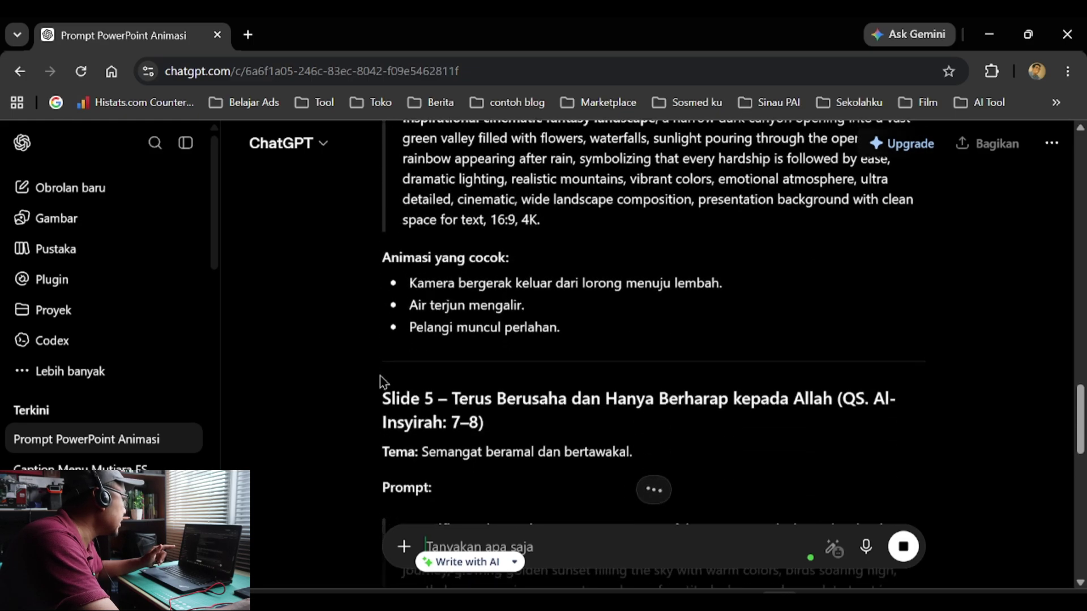
{"action": "scroll", "coordinate": [380, 376], "scroll_direction": "down", "scroll_amount": 11}
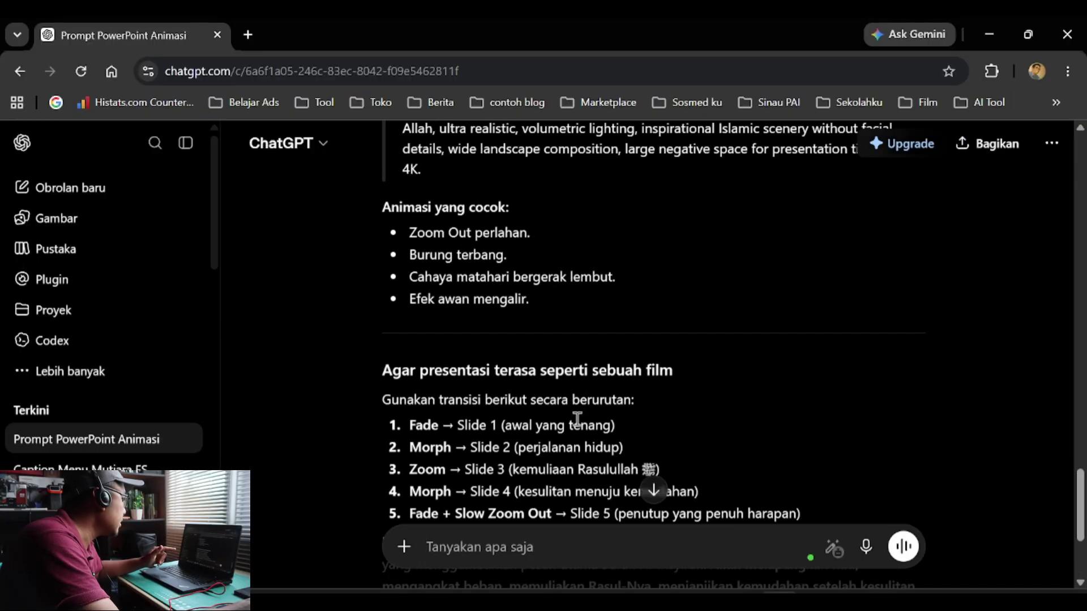
{"action": "scroll", "coordinate": [579, 420], "scroll_direction": "down", "scroll_amount": 3}
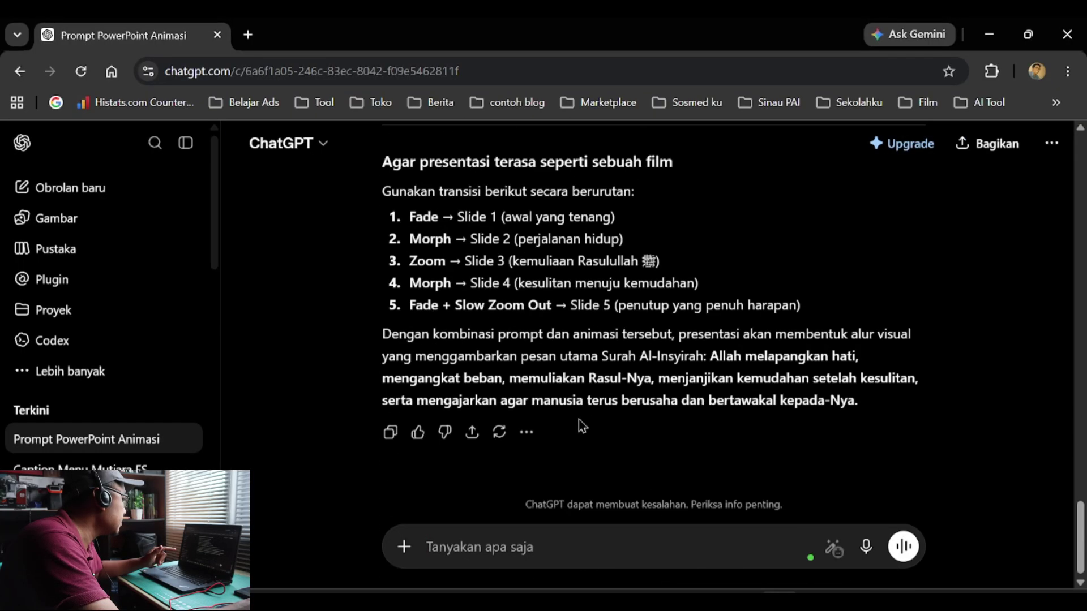
{"action": "left_click", "coordinate": [390, 434]}
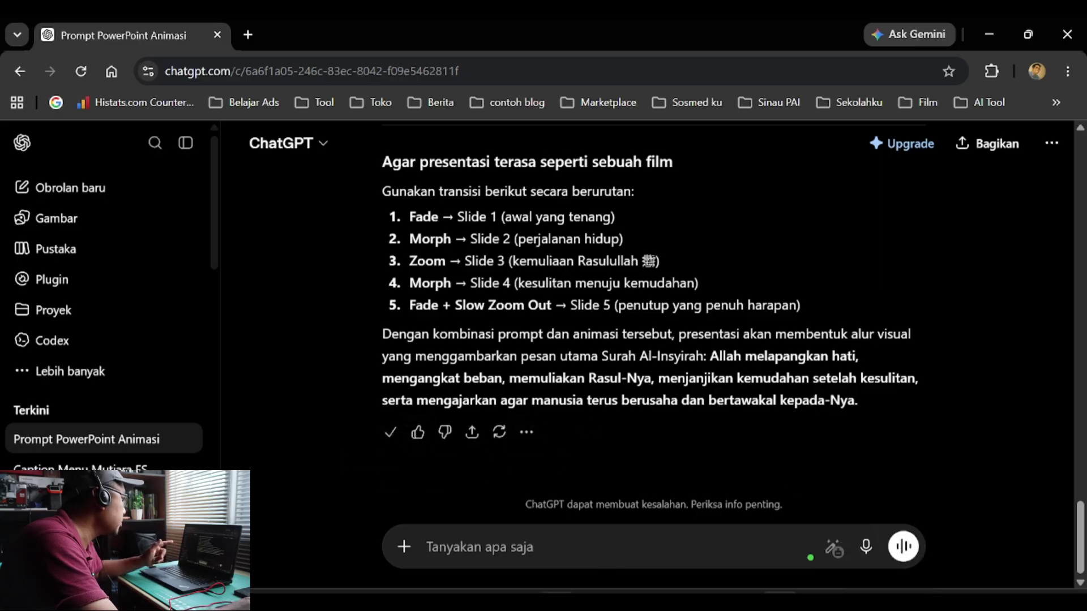
Switch to Notepad++ and paste the copied response at line 12, below the original request.
{"action": "key", "text": "alt+Tab"}
{"action": "left_click", "coordinate": [58, 256]}
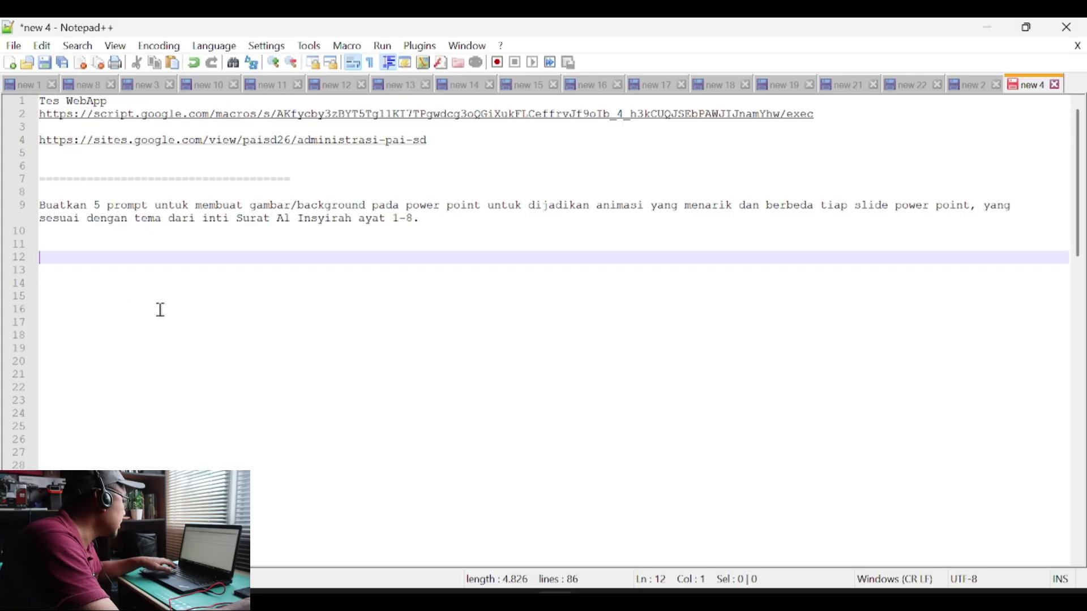
{"action": "key", "text": "ctrl+v"}
Copy the Slide 1 prompt text, from "A breathtaking cinematic digital painting" through "16:9, 4K.".
{"action": "scroll", "coordinate": [299, 304], "scroll_direction": "up", "scroll_amount": 12}
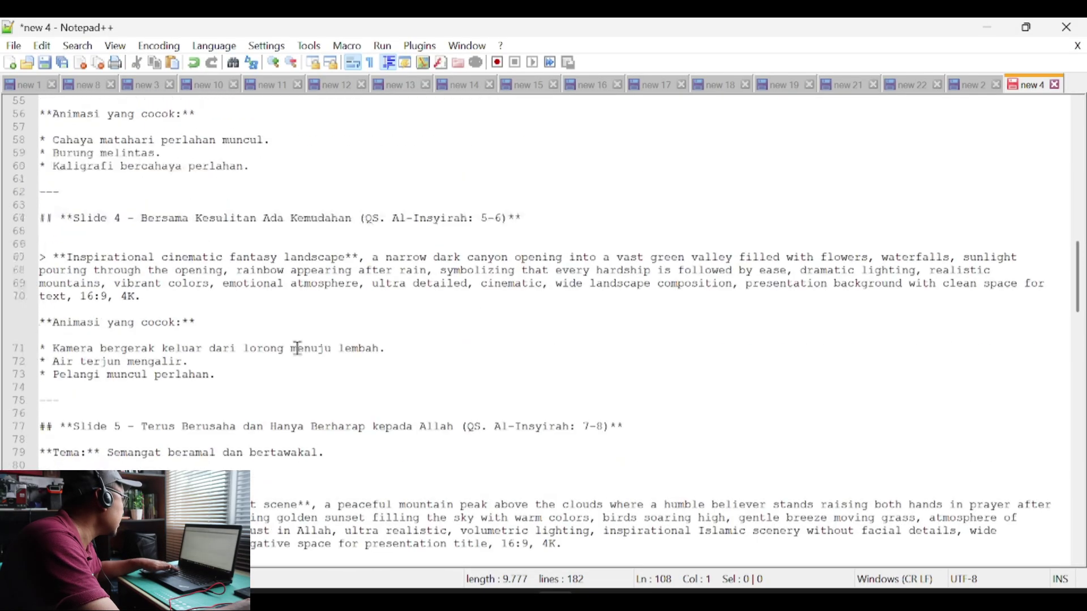
{"action": "scroll", "coordinate": [270, 226], "scroll_direction": "up", "scroll_amount": 4}
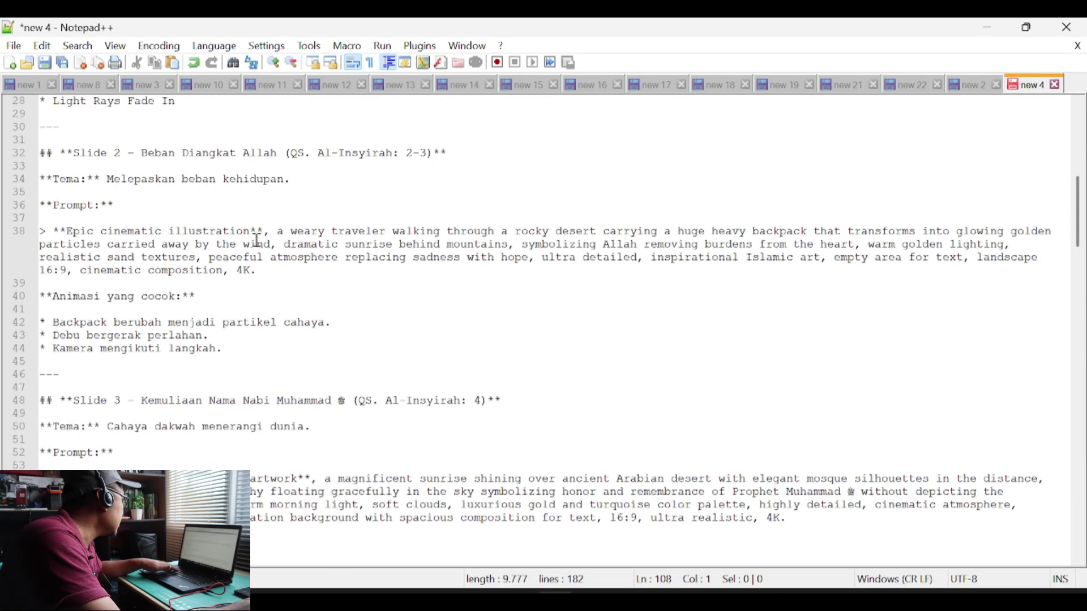
{"action": "left_click", "coordinate": [255, 242]}
{"action": "scroll", "coordinate": [127, 237], "scroll_direction": "up", "scroll_amount": 5}
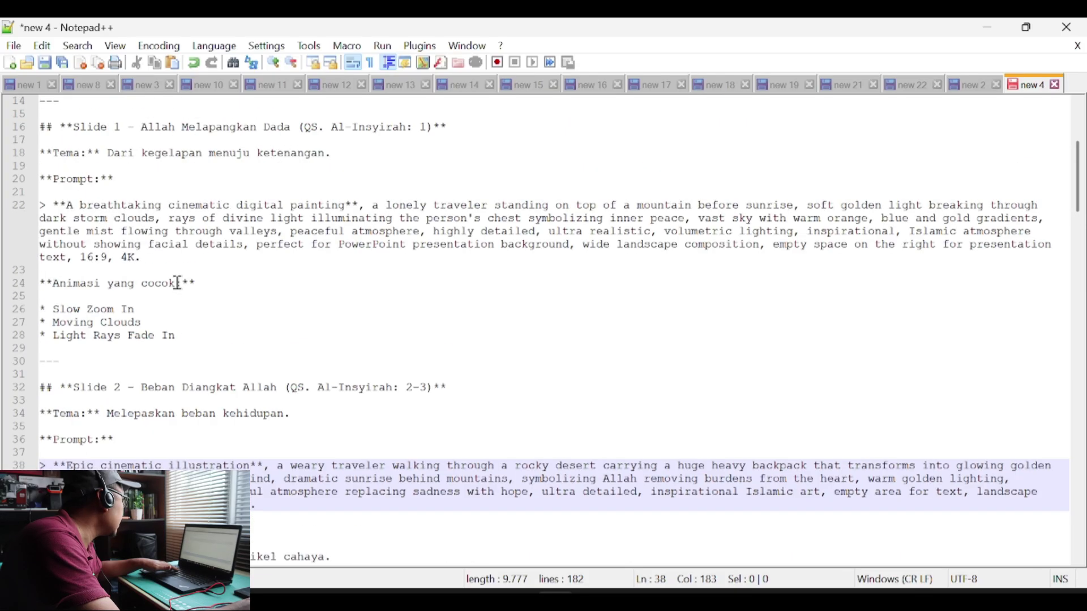
{"action": "left_click", "coordinate": [312, 236]}
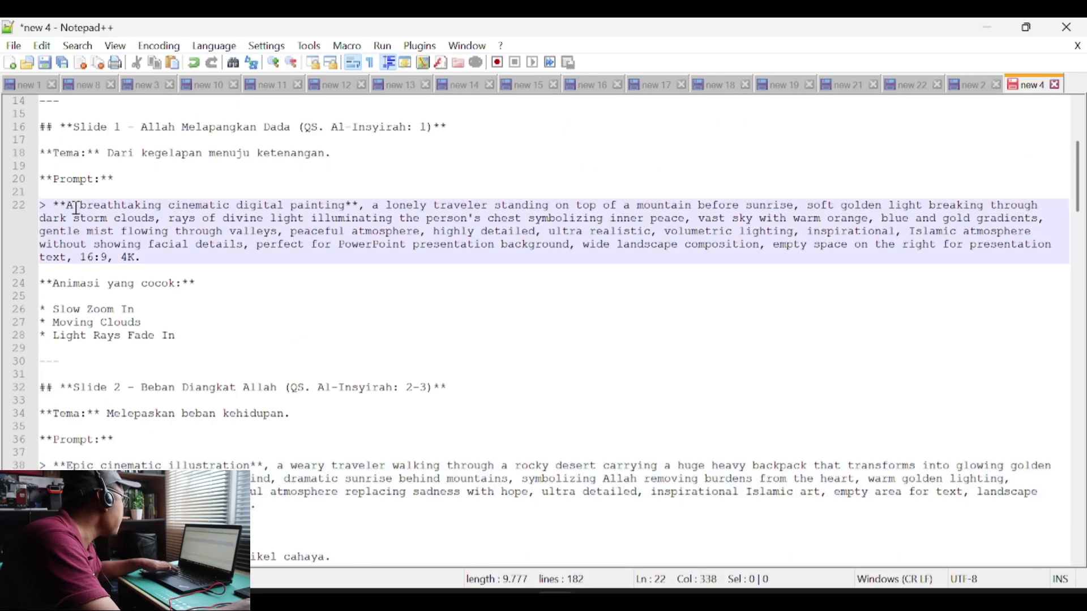
{"action": "left_click_drag", "start_coordinate": [66, 206], "coordinate": [147, 258]}
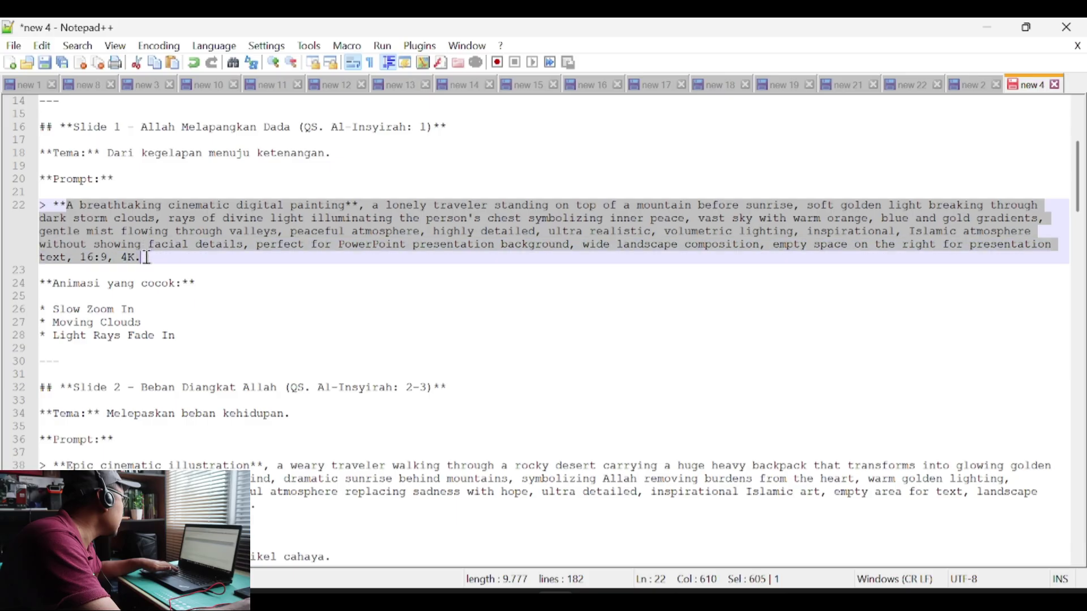
{"action": "right_click", "coordinate": [169, 211]}
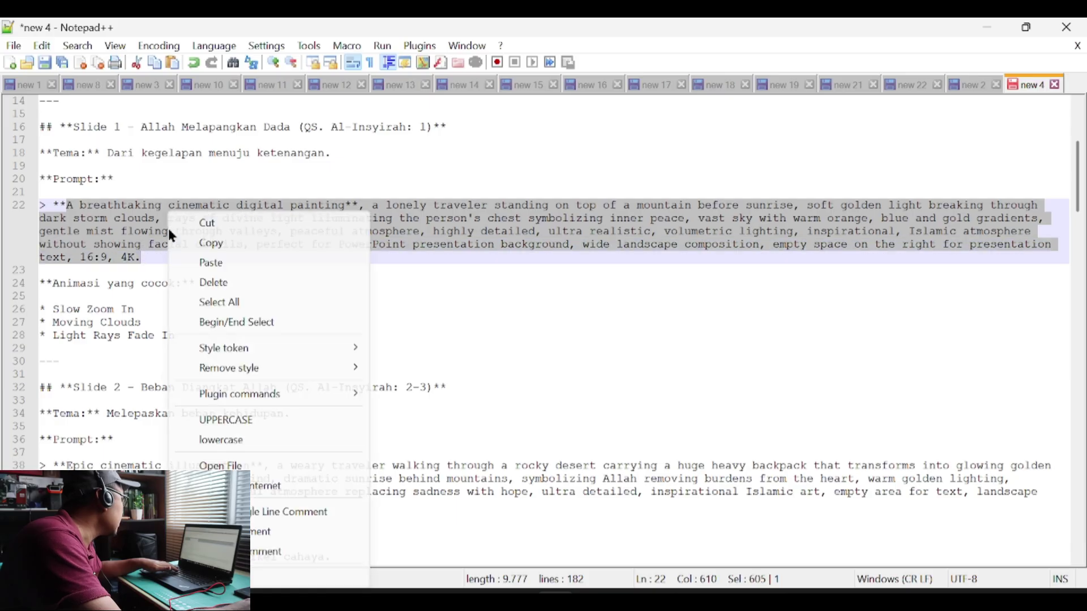
{"action": "left_click", "coordinate": [204, 245]}
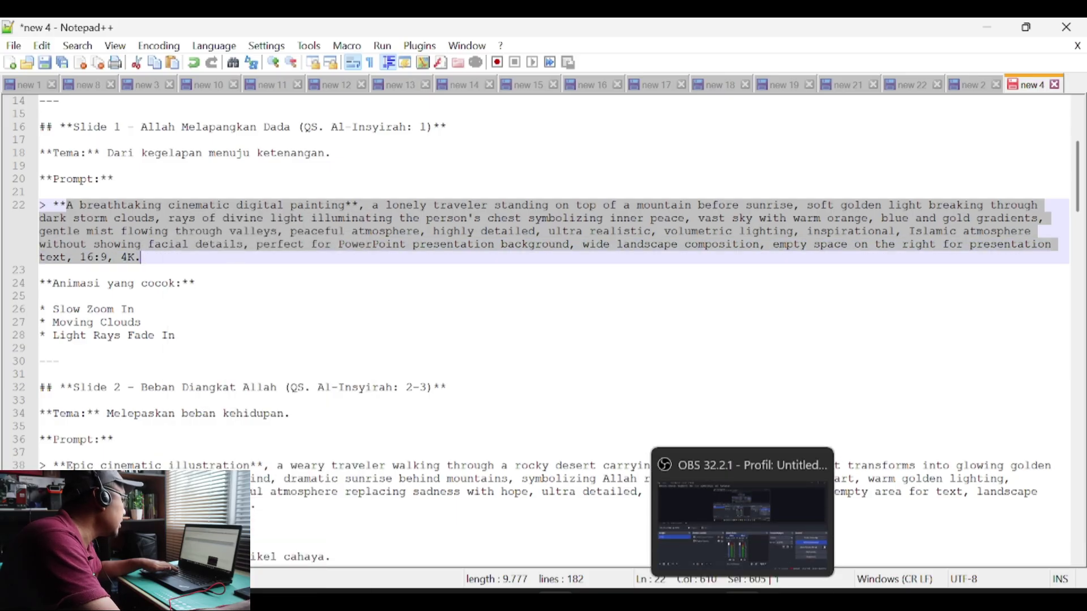
Switch to the other ChatGPT window, start a new chat and submit the copied Slide 1 prompt to generate its background image.
{"action": "left_click", "coordinate": [685, 589]}
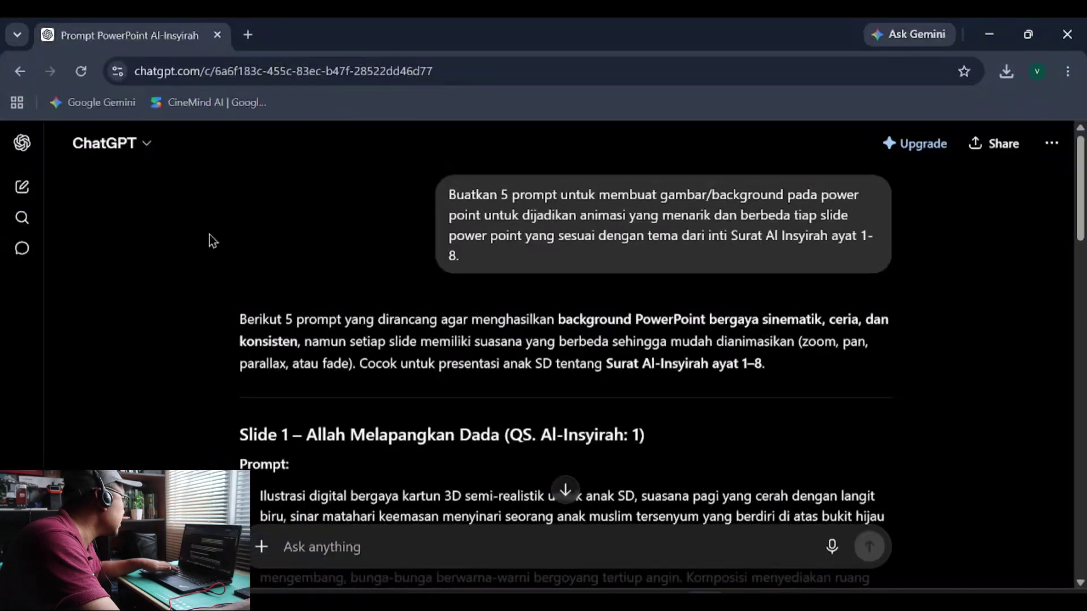
{"action": "left_click", "coordinate": [22, 187]}
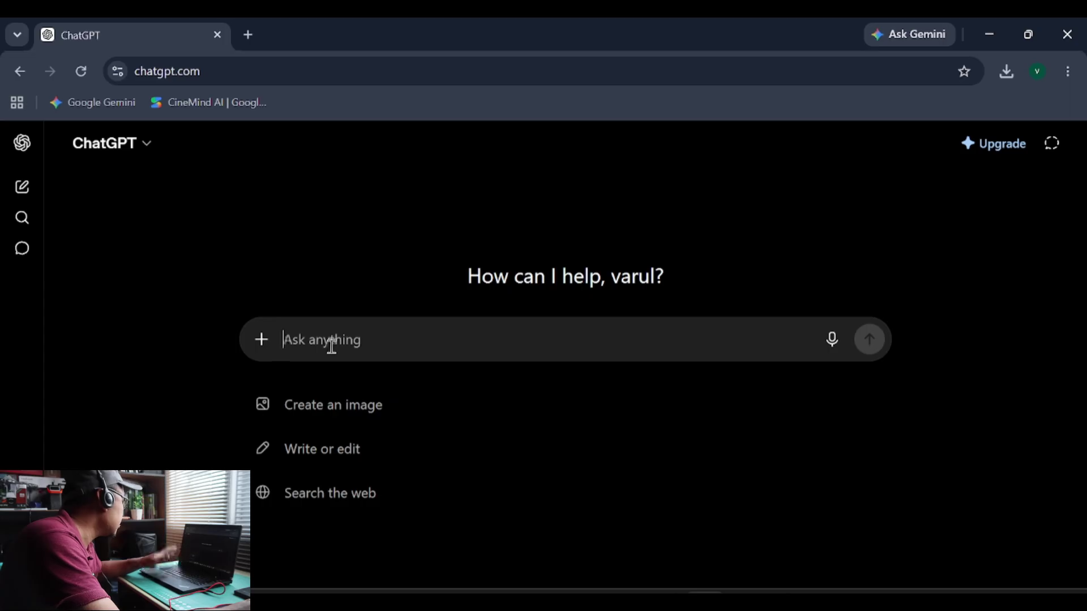
{"action": "key", "text": "ctrl+v"}
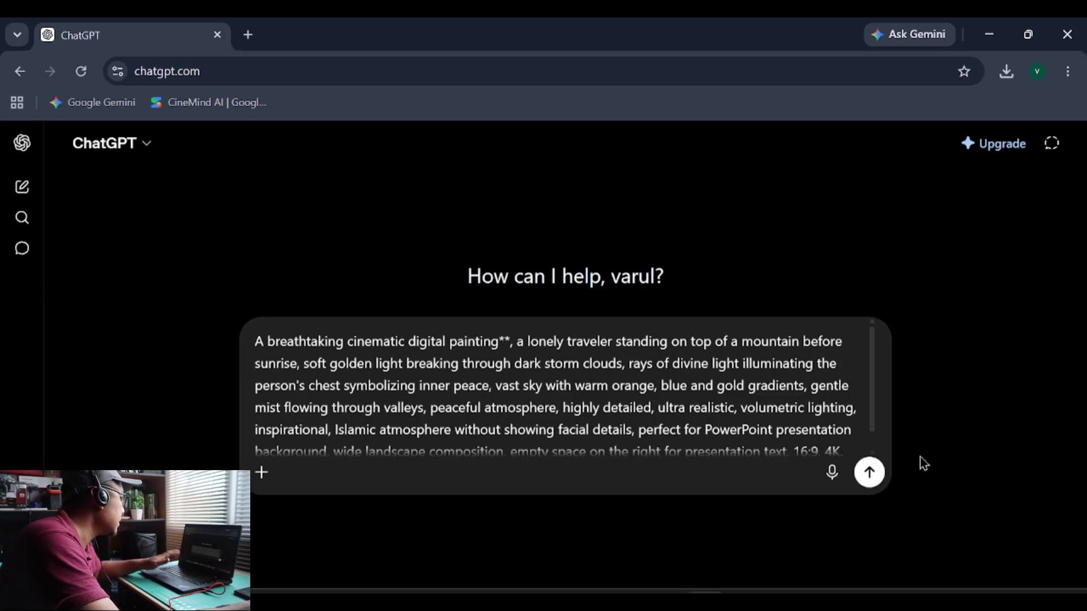
{"action": "scroll", "coordinate": [710, 396], "scroll_direction": "down", "scroll_amount": 1}
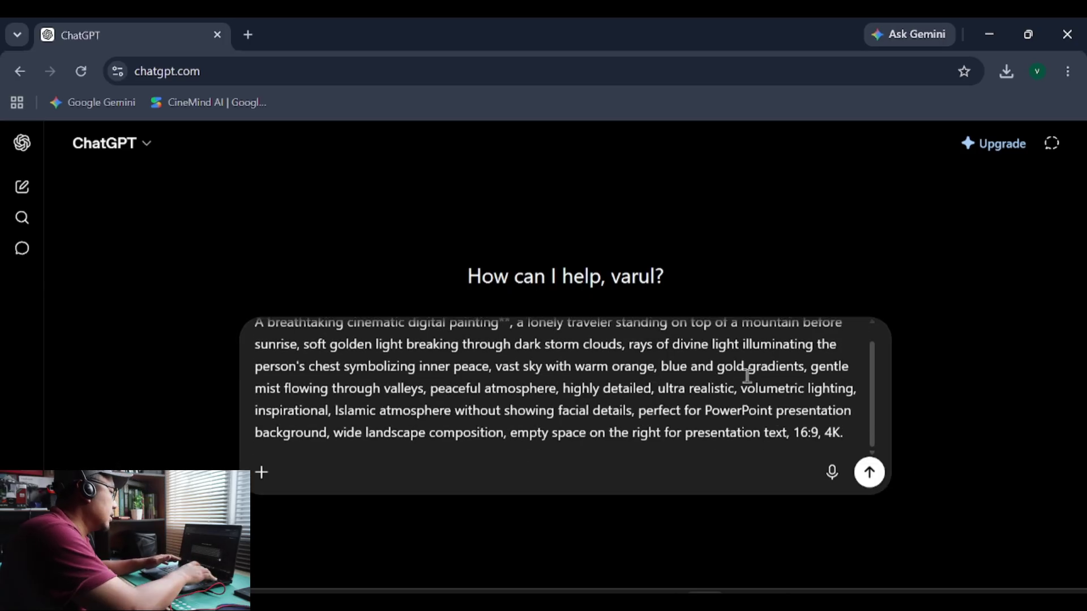
{"action": "key", "text": "Return"}
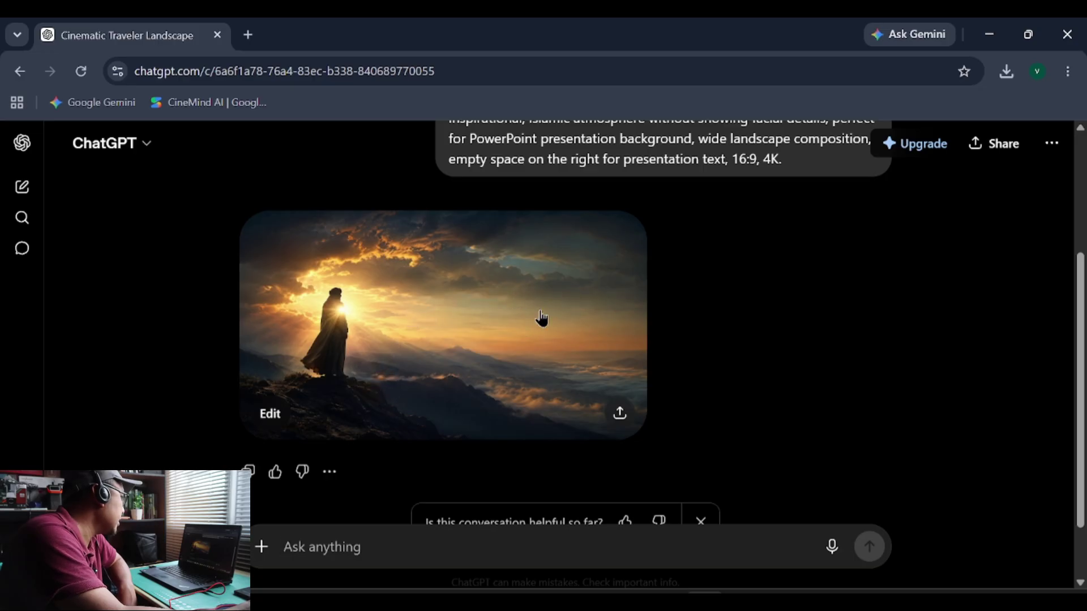
Open the generated traveler-on-mountain image, download it as a PNG, close its viewer and minimize the browser window.
{"action": "left_click", "coordinate": [527, 317]}
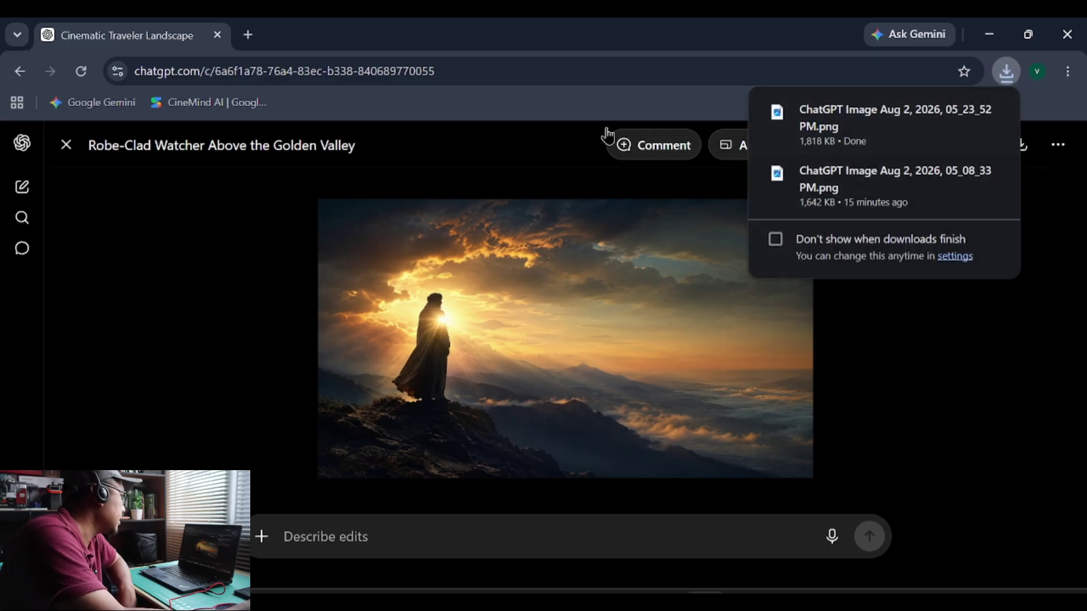
{"action": "left_click", "coordinate": [972, 243]}
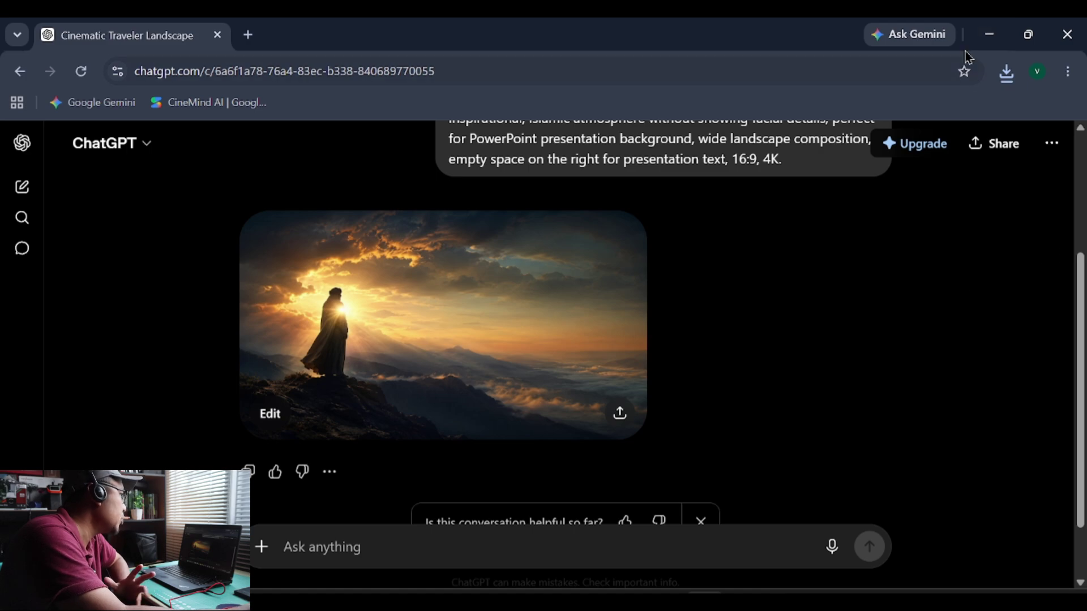
{"action": "left_click", "coordinate": [988, 38]}
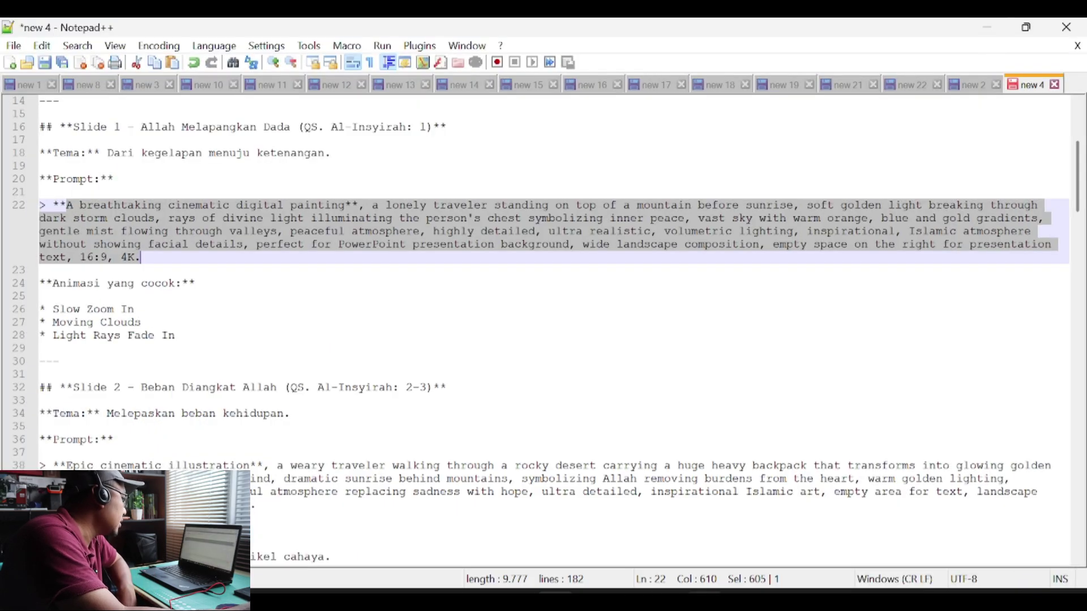
Switch to the Canva window, leave the open design for the Canva home page and close the extra "Beranda - Canva" browser tab.
{"action": "mouse_move", "coordinate": [668, 600]}
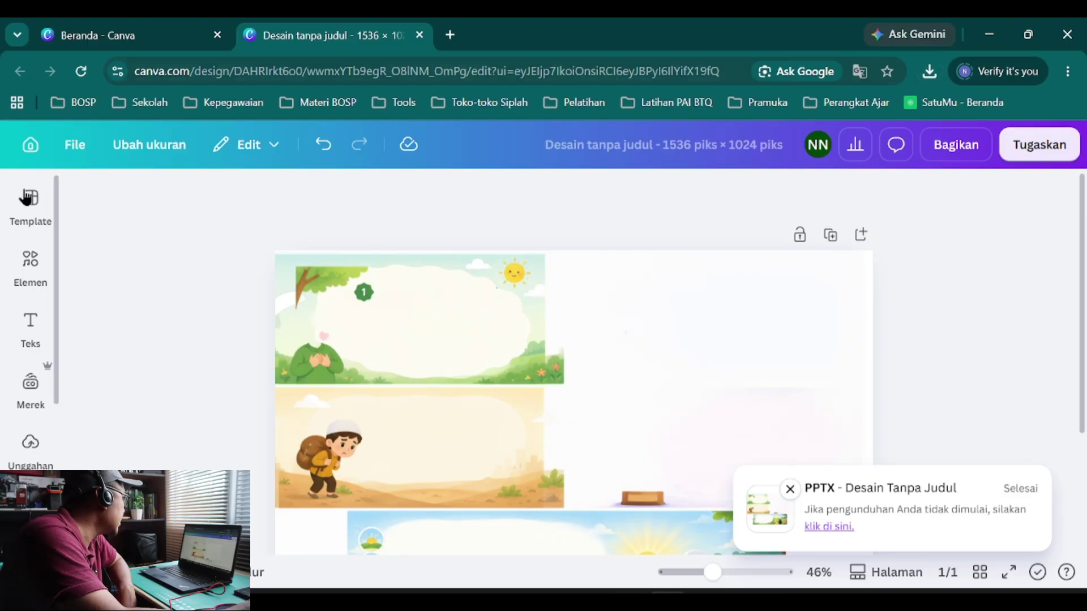
{"action": "left_click", "coordinate": [31, 146]}
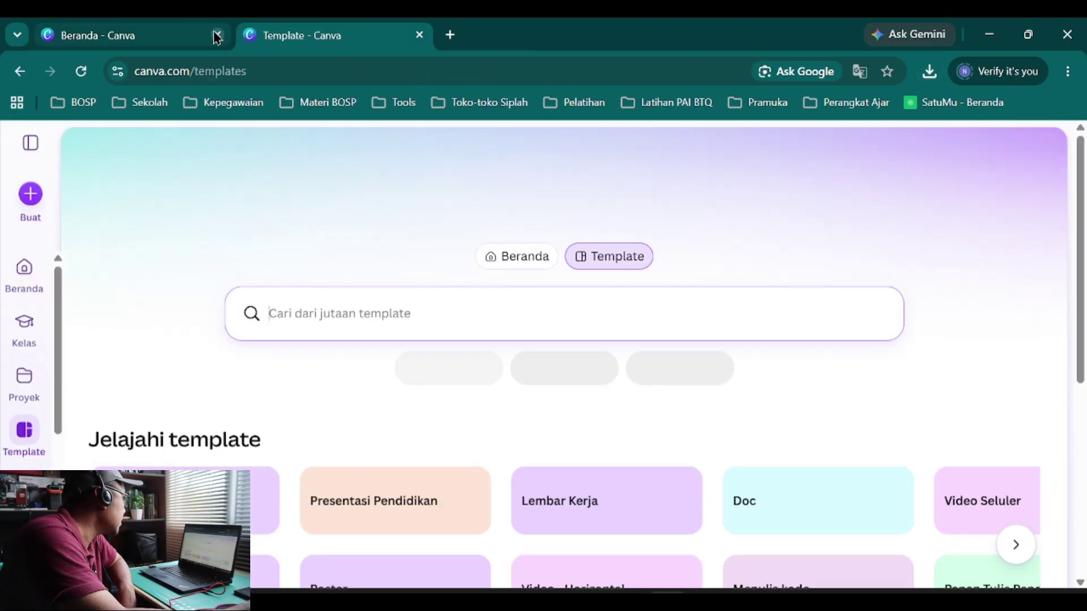
{"action": "left_click", "coordinate": [217, 34]}
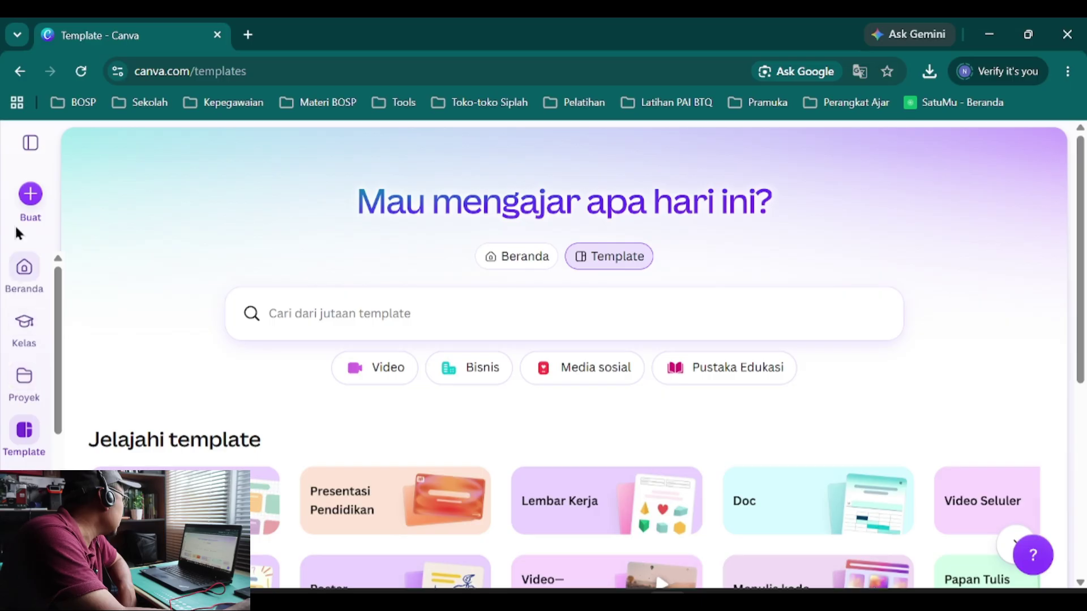
From the Canva home page, upload "ChatGPT Image Aug 2, 2026, 05_23_52 PM" to Lapisan Ajaib and open the layered design in the editor.
{"action": "left_click", "coordinate": [21, 281]}
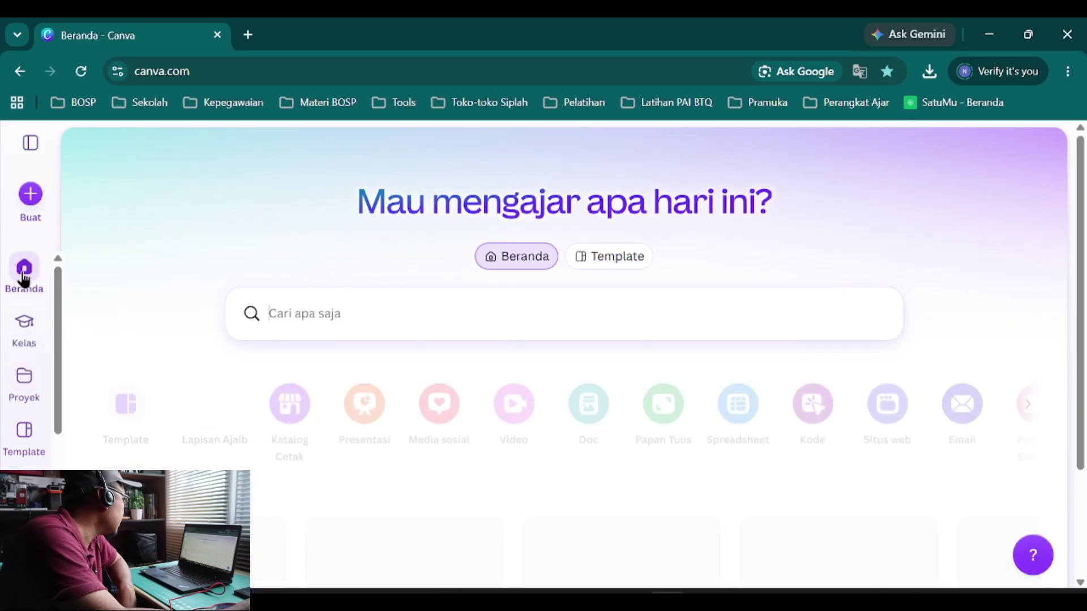
{"action": "scroll", "coordinate": [203, 327], "scroll_direction": "down", "scroll_amount": 2}
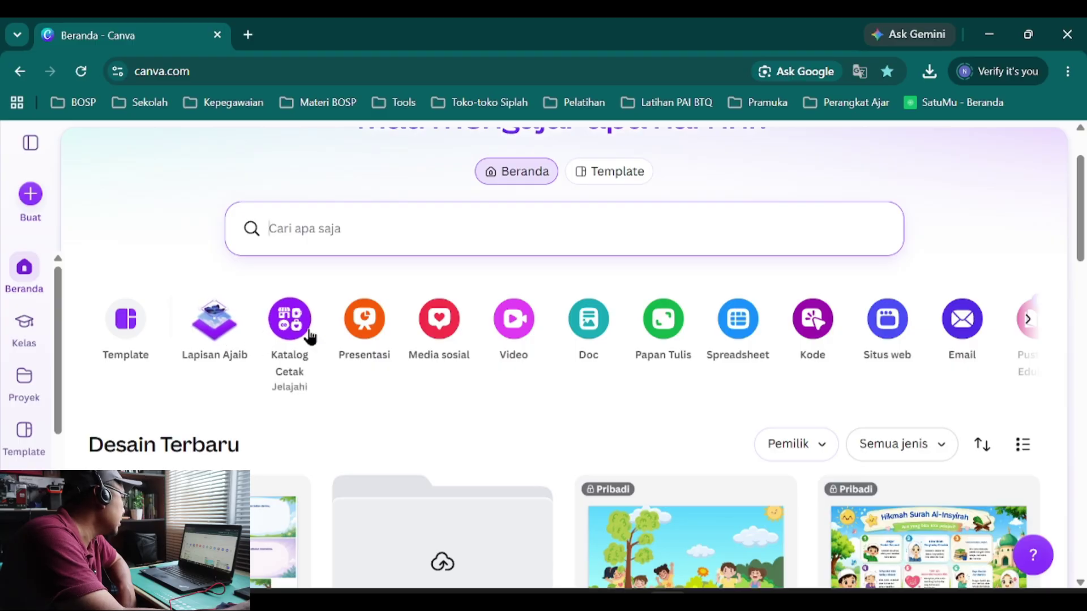
{"action": "left_click", "coordinate": [216, 337]}
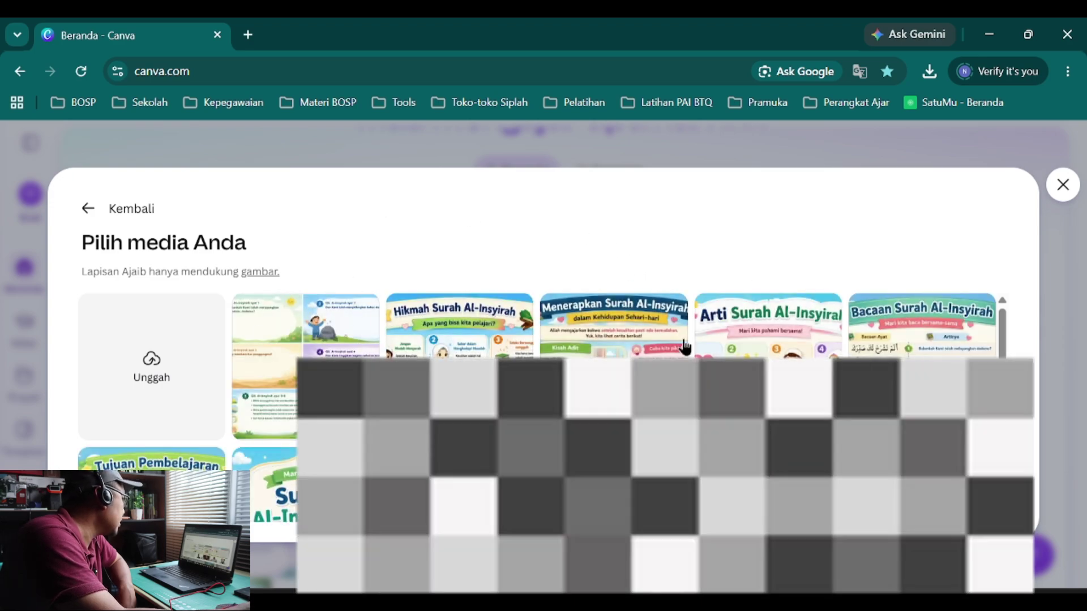
{"action": "left_click", "coordinate": [136, 377]}
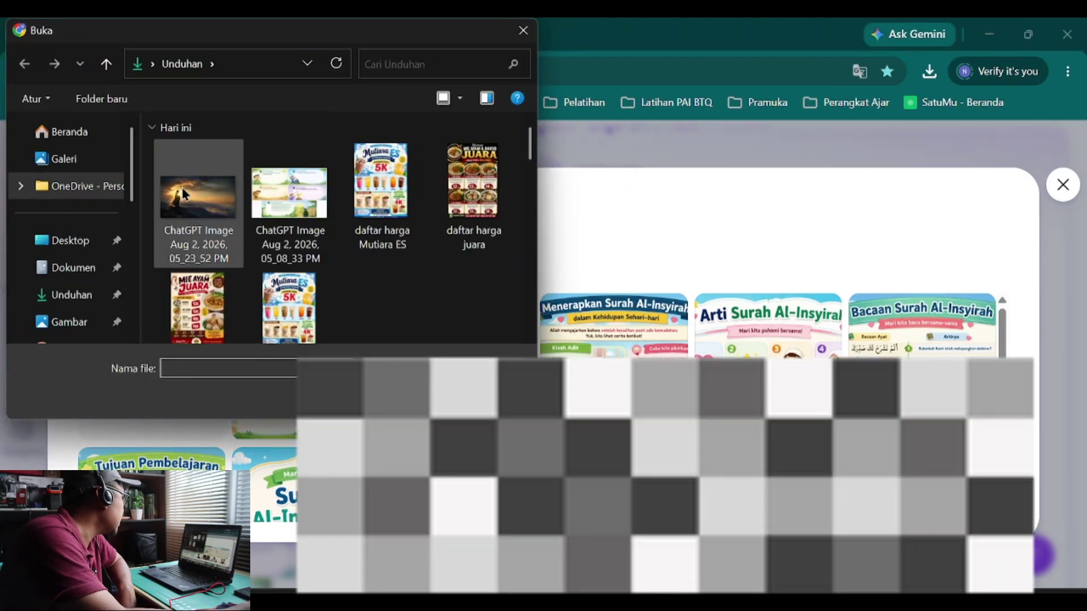
{"action": "left_click", "coordinate": [213, 202]}
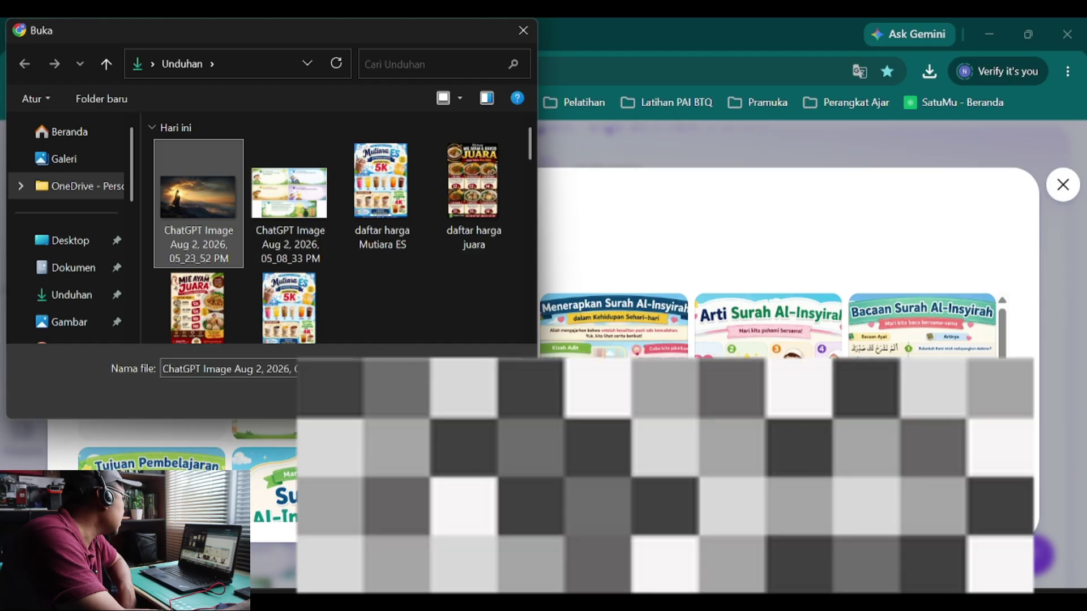
{"action": "key", "text": "Return"}
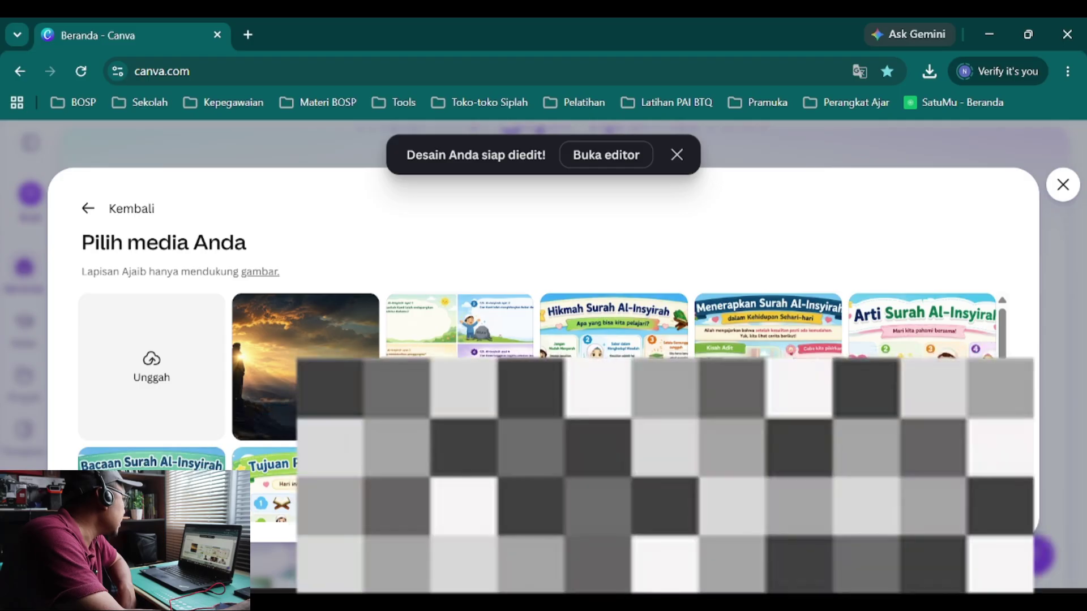
{"action": "left_click", "coordinate": [600, 310]}
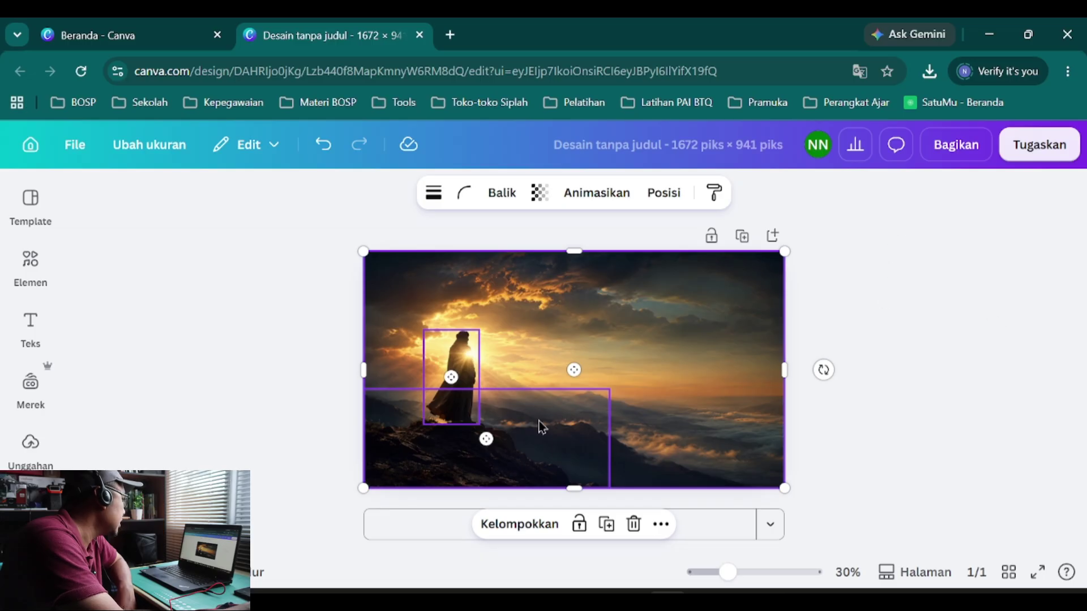
Test the separated layers by shifting the silhouetted traveler slightly and trying to nudge the foreground rocks and the sky background.
{"action": "key", "text": "Escape"}
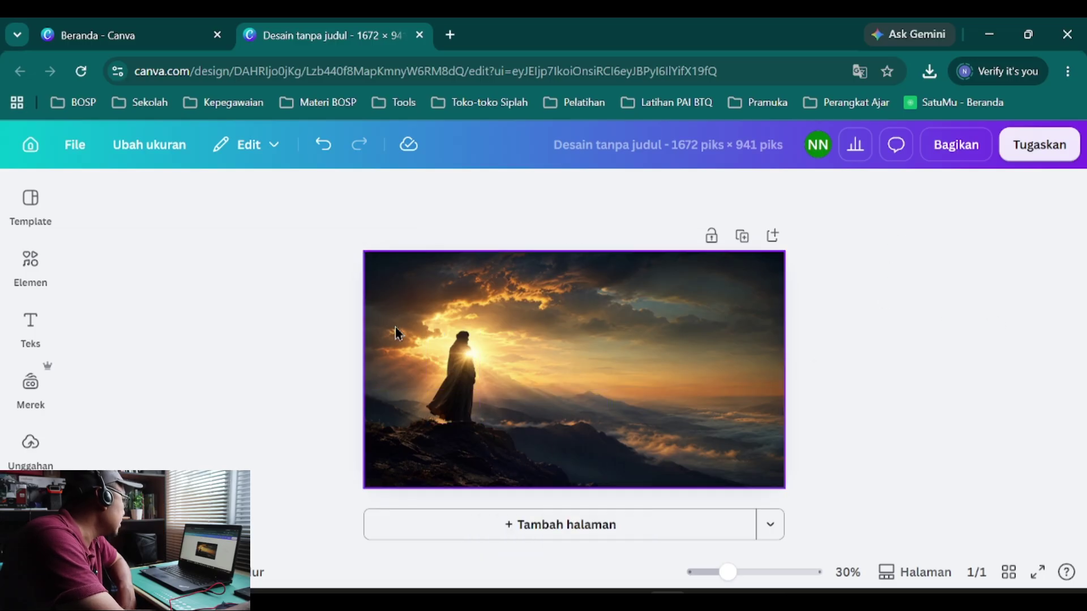
{"action": "left_click", "coordinate": [585, 311]}
{"action": "left_click", "coordinate": [456, 369]}
{"action": "left_click_drag", "start_coordinate": [456, 368], "coordinate": [528, 345]}
{"action": "key", "text": "ctrl+z"}
{"action": "left_click", "coordinate": [543, 460]}
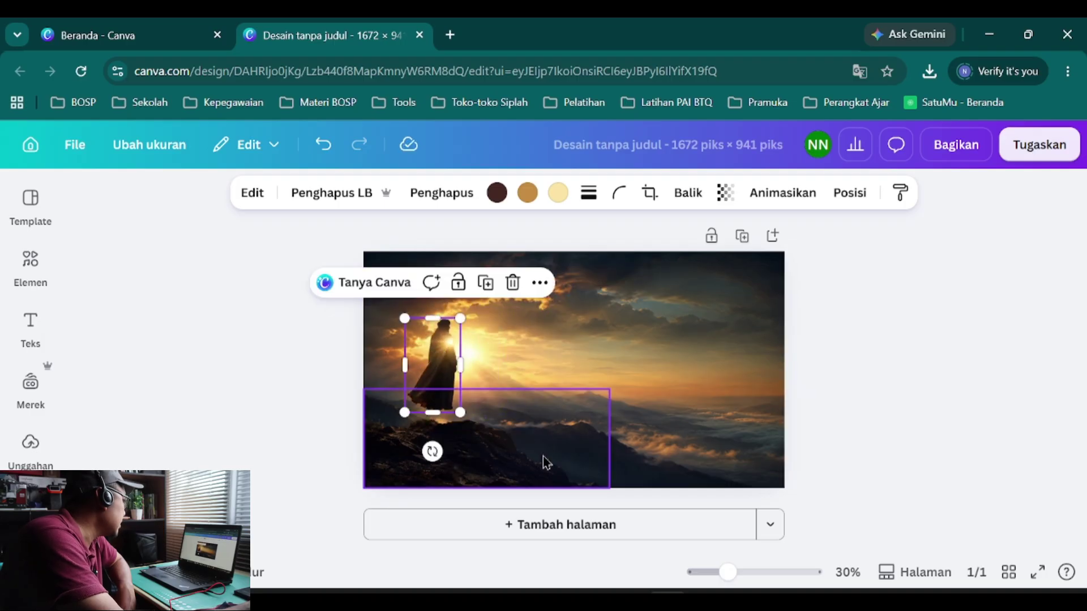
{"action": "mouse_move", "coordinate": [547, 460]}
{"action": "left_mouse_down"}
{"action": "mouse_move", "coordinate": [606, 413]}
{"action": "mouse_move", "coordinate": [651, 396]}
{"action": "mouse_move", "coordinate": [514, 432]}
{"action": "mouse_move", "coordinate": [556, 450]}
{"action": "mouse_move", "coordinate": [546, 449]}
{"action": "left_mouse_up"}
{"action": "left_click", "coordinate": [465, 300]}
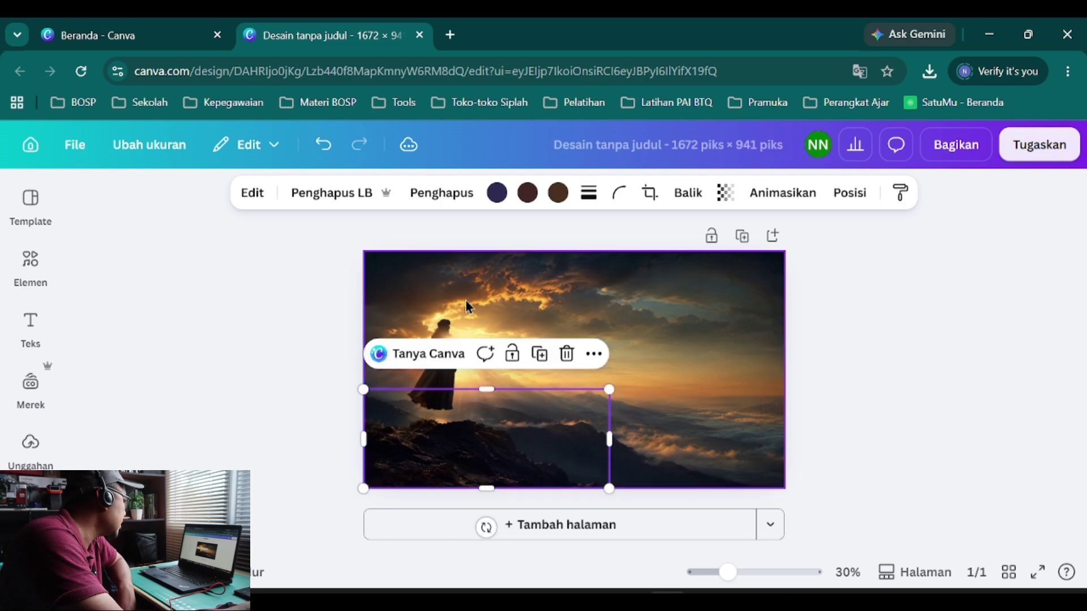
{"action": "mouse_move", "coordinate": [460, 294]}
{"action": "left_mouse_down"}
{"action": "mouse_move", "coordinate": [500, 284]}
{"action": "mouse_move", "coordinate": [447, 282]}
{"action": "mouse_move", "coordinate": [477, 284]}
{"action": "left_mouse_up"}
Return to the Canva home page and convert the "Arti Surah Al-Insyirah" image into editable layers with Lapisan Ajaib.
{"action": "left_click", "coordinate": [22, 214]}
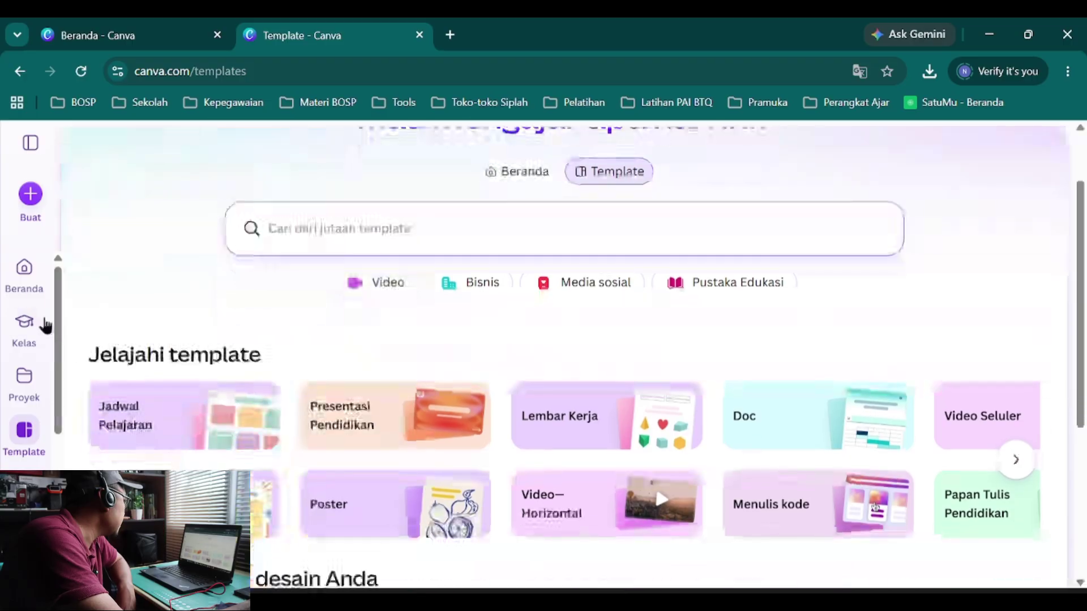
{"action": "left_click", "coordinate": [26, 286]}
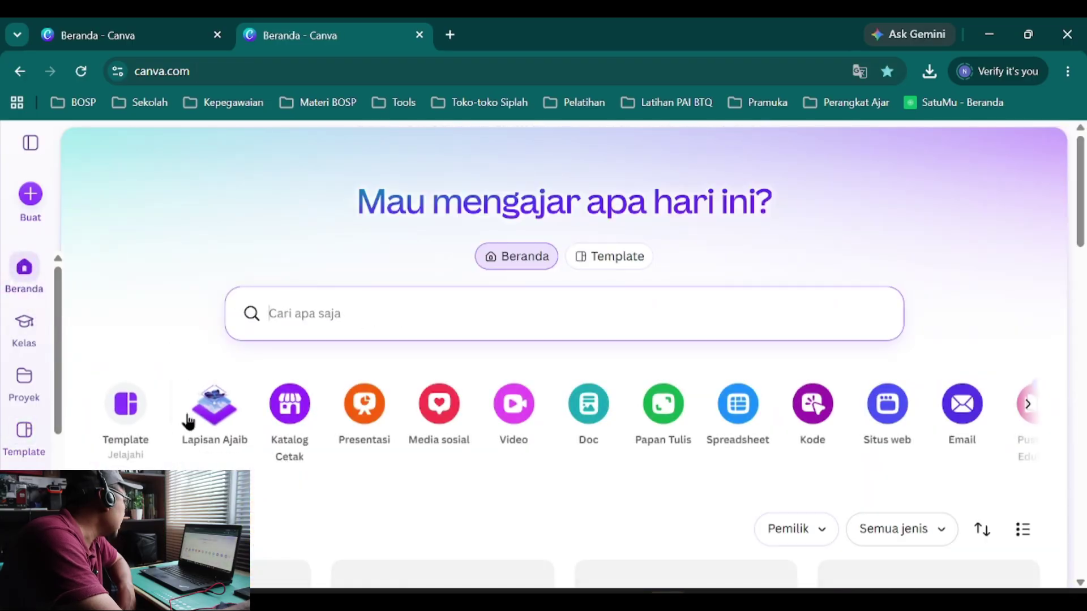
{"action": "left_click", "coordinate": [226, 428]}
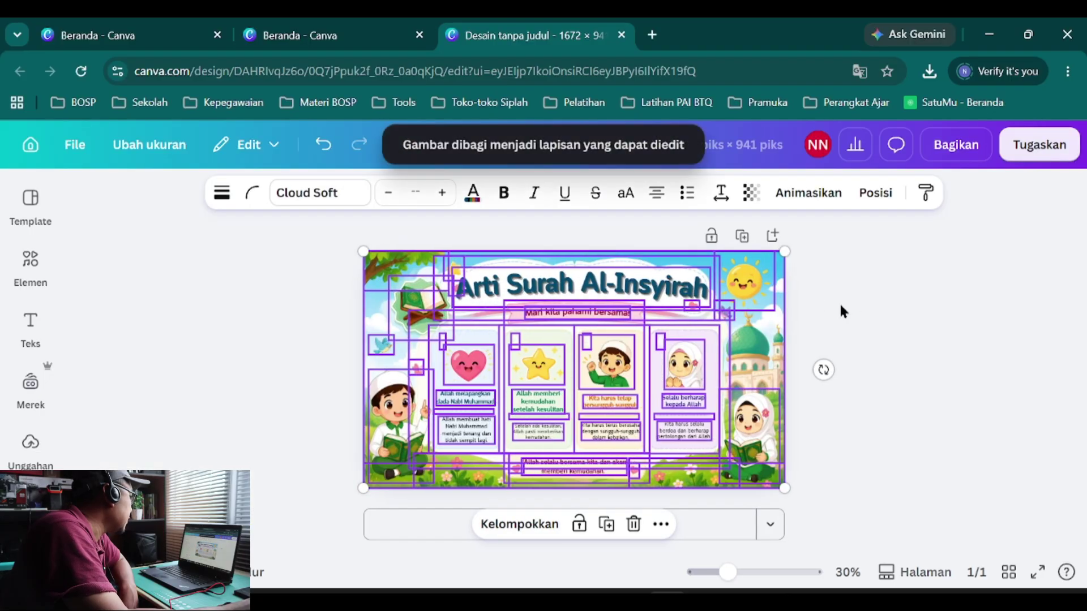
Deselect all layers, check that the card illustrations and background are separate, and nudge the "Arti Surah Al-Insyirah" title and Quran illustration slightly.
{"action": "left_click", "coordinate": [899, 312]}
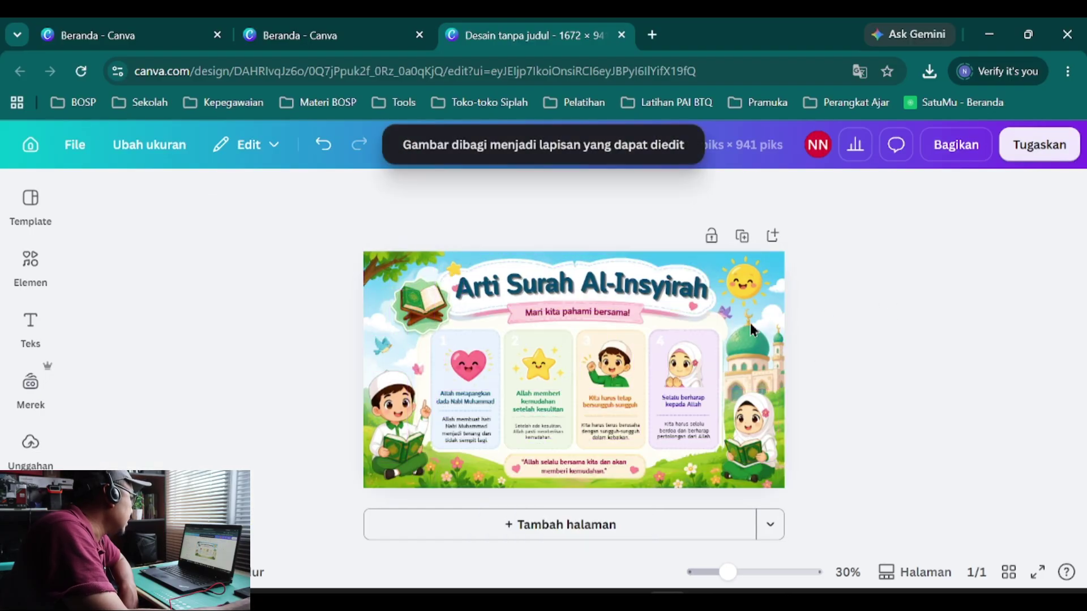
{"action": "left_click", "coordinate": [621, 380]}
{"action": "left_click", "coordinate": [695, 370]}
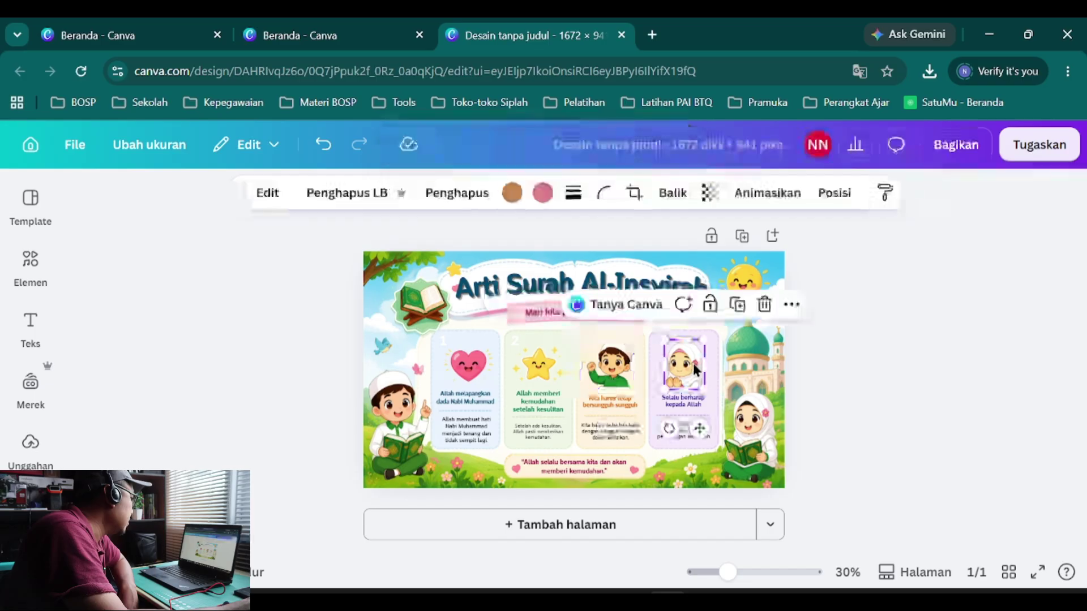
{"action": "left_click", "coordinate": [747, 361]}
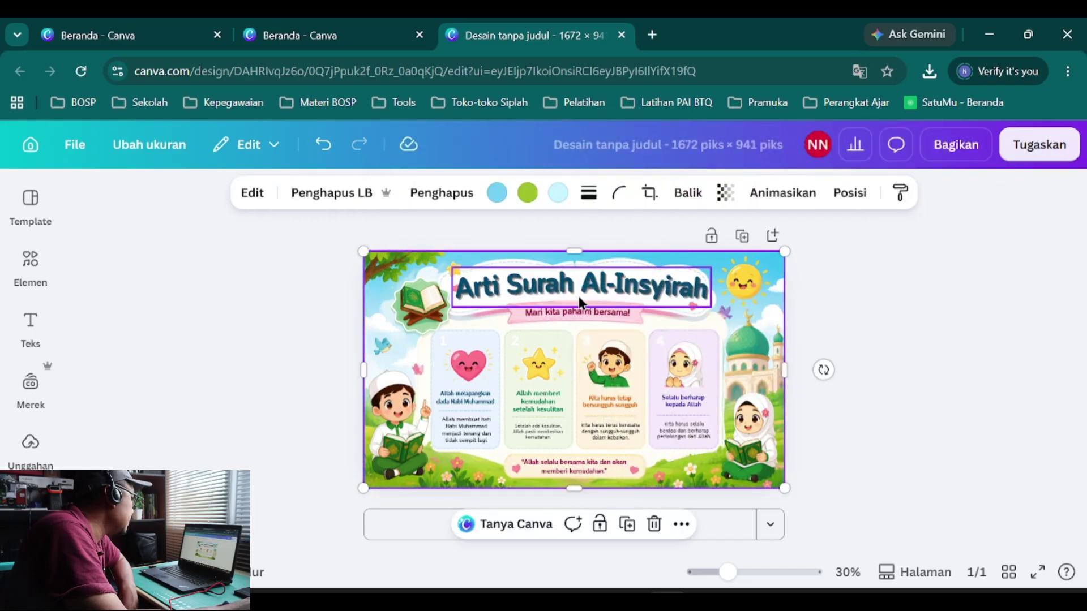
{"action": "left_click", "coordinate": [642, 290]}
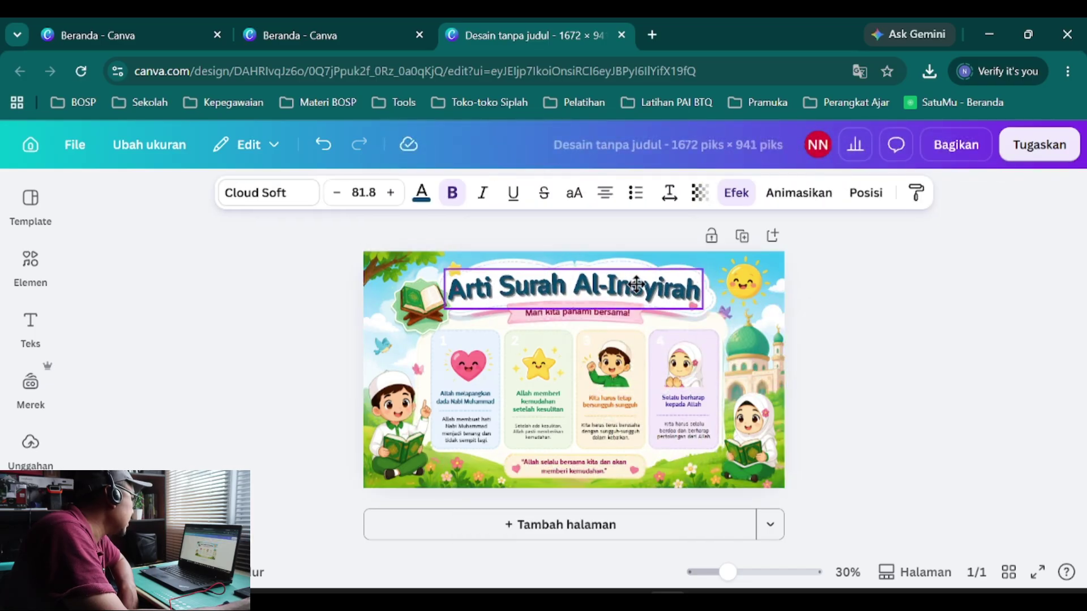
{"action": "left_click", "coordinate": [416, 316]}
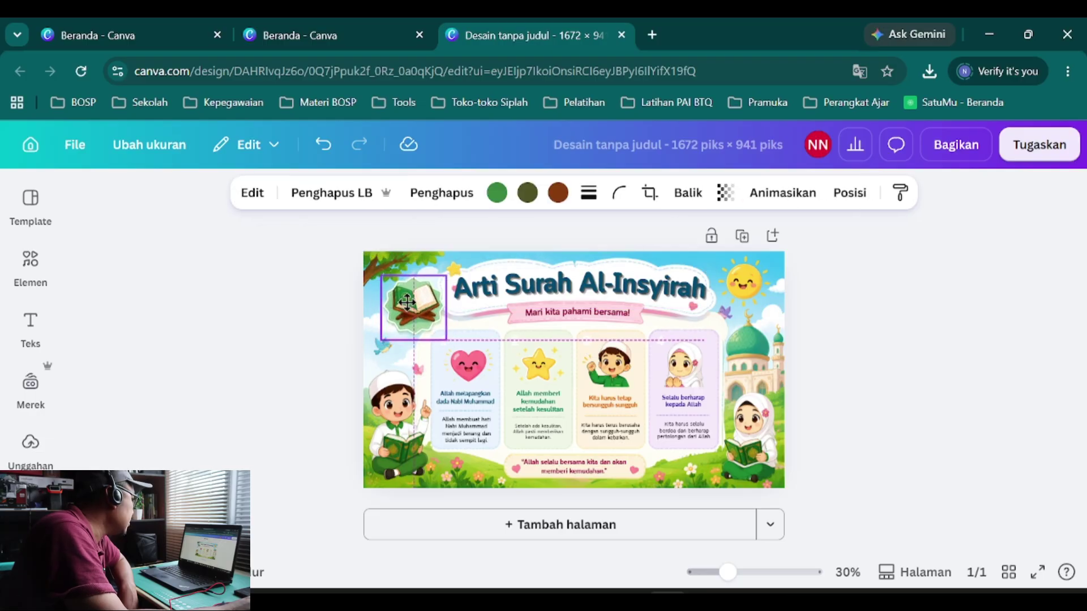
Nudge the smiling sun, the seated boy, the seated girl and the Quran illustration slightly, and clear the selection.
{"action": "left_click", "coordinate": [745, 285]}
{"action": "left_click_drag", "start_coordinate": [747, 290], "coordinate": [743, 293]}
{"action": "left_click", "coordinate": [408, 414]}
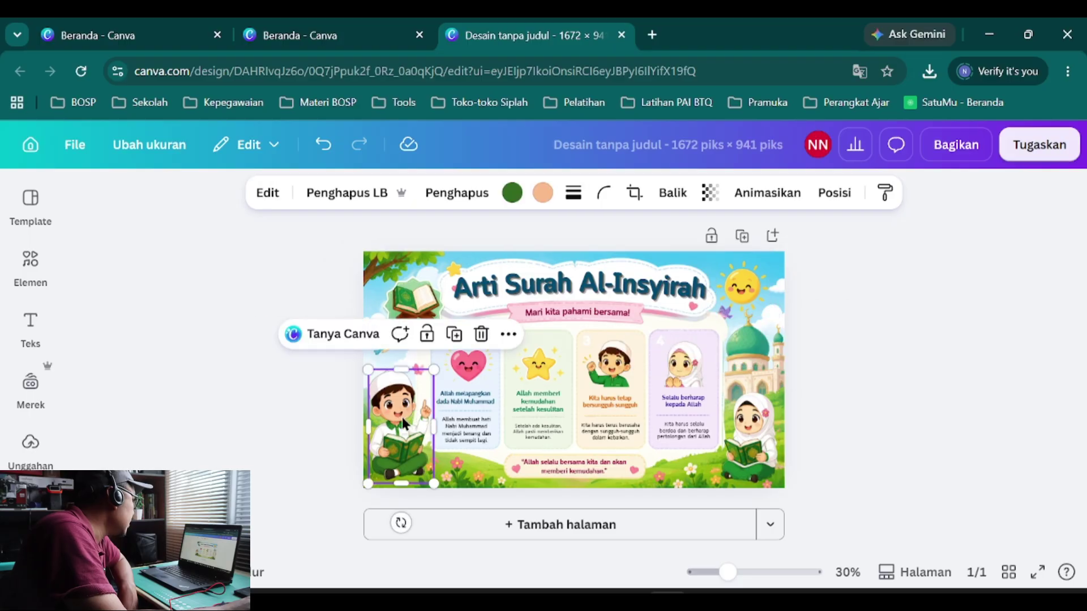
{"action": "left_click_drag", "start_coordinate": [408, 414], "coordinate": [406, 424]}
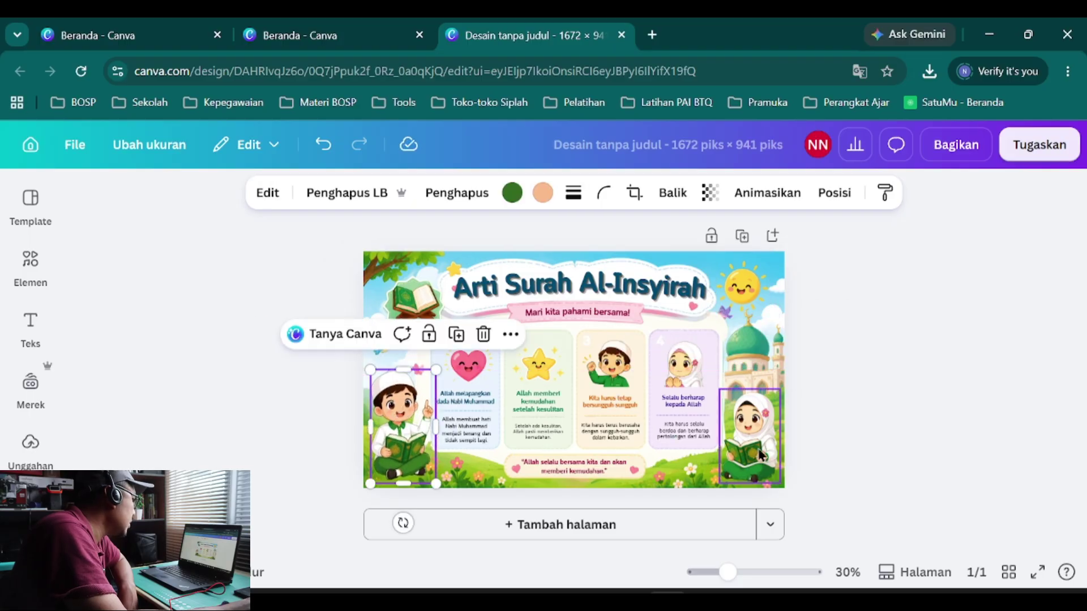
{"action": "left_click_drag", "start_coordinate": [748, 432], "coordinate": [746, 427]}
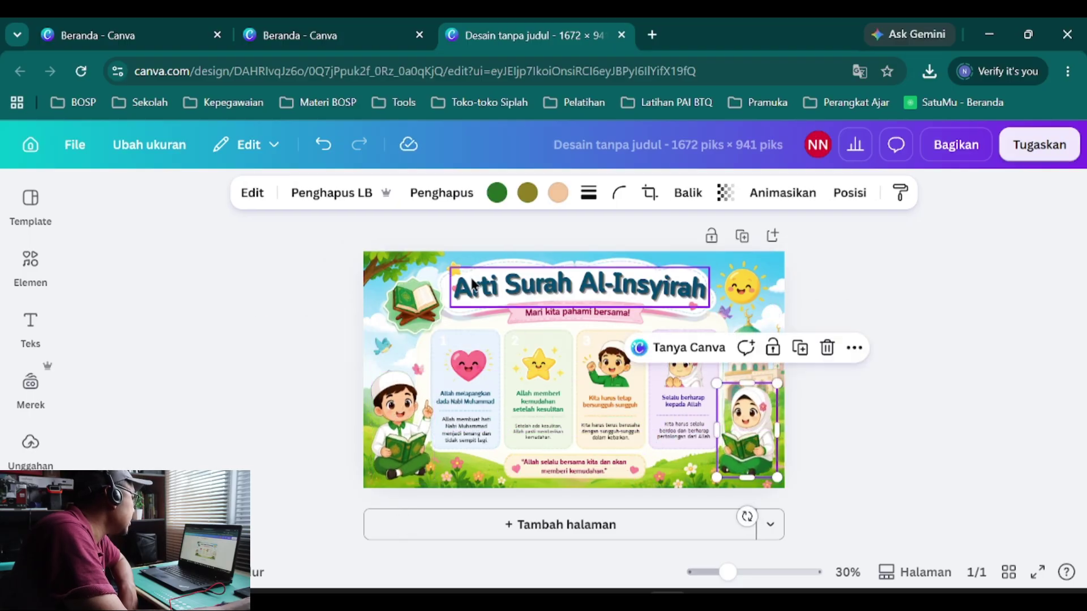
{"action": "left_click", "coordinate": [412, 303]}
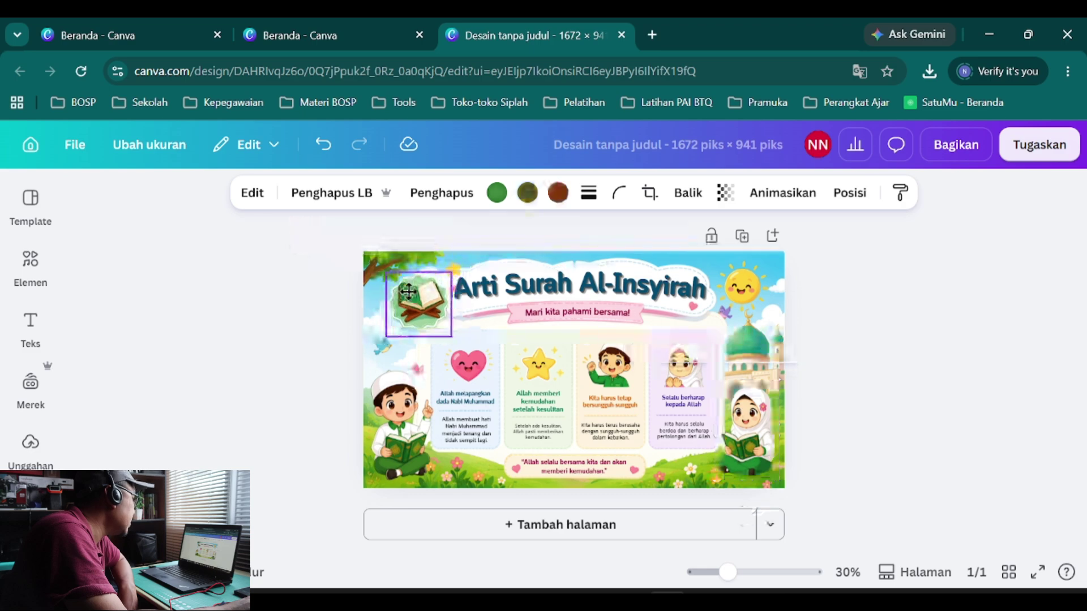
{"action": "left_click", "coordinate": [952, 313]}
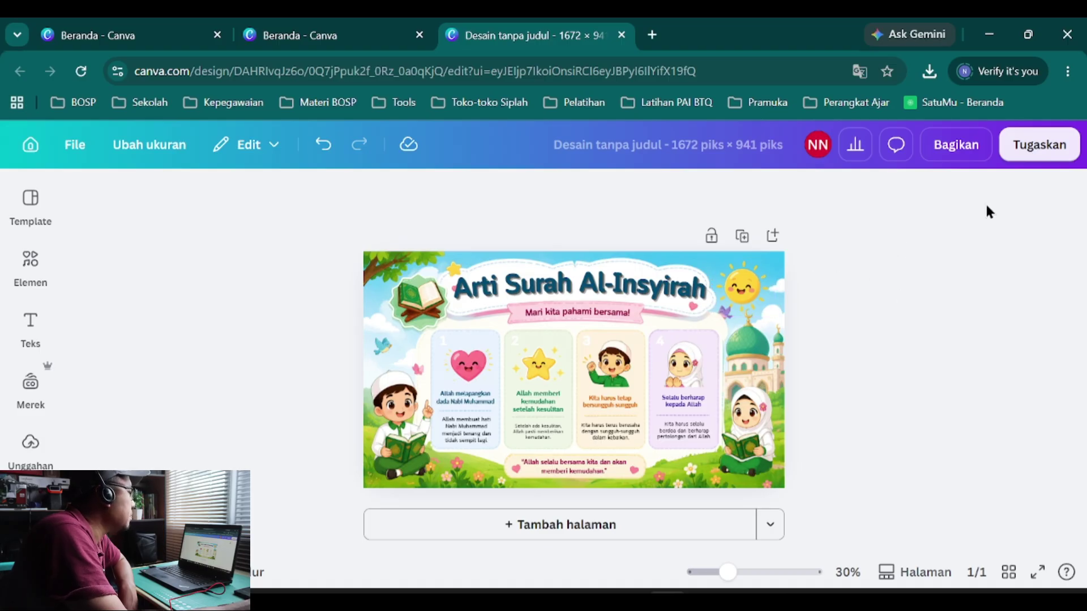
Download the "Arti Surah Al-Insyirah" design as a PPTX file.
{"action": "left_click", "coordinate": [959, 150]}
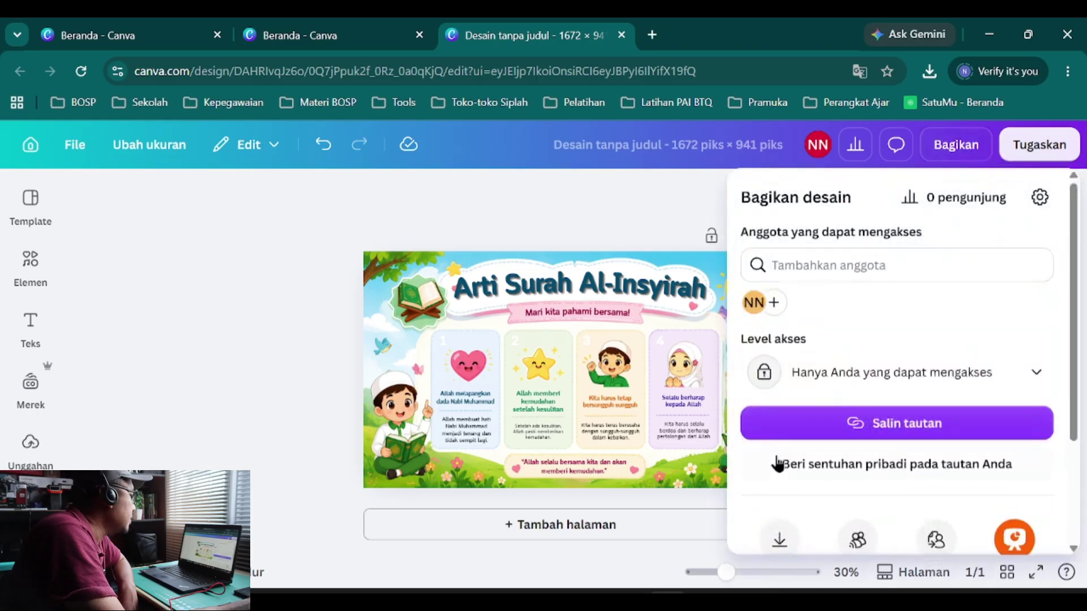
{"action": "scroll", "coordinate": [779, 532], "scroll_direction": "down", "scroll_amount": 3}
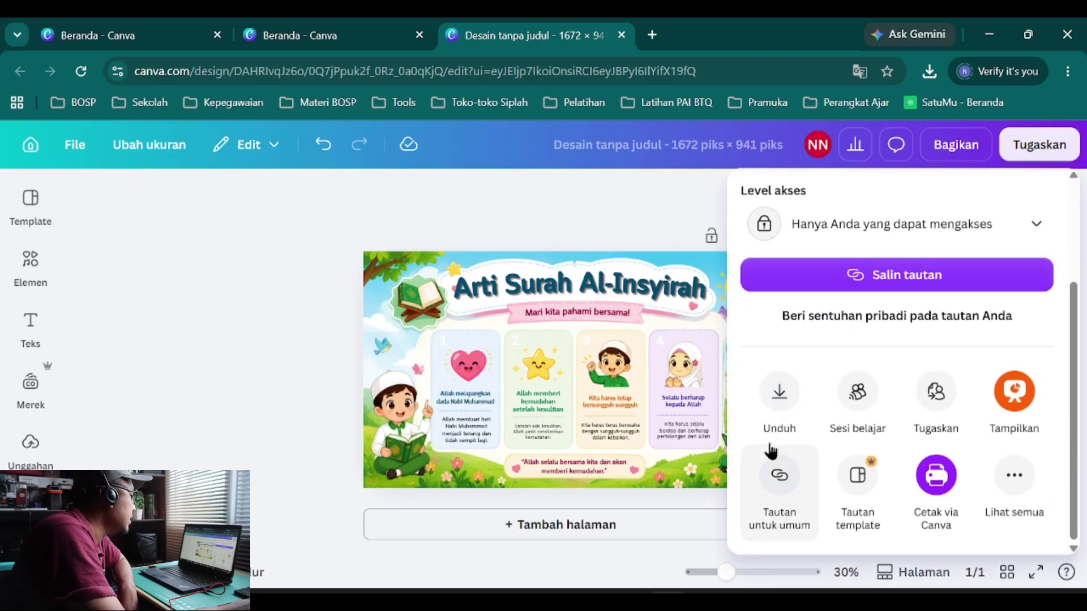
{"action": "left_click", "coordinate": [781, 396]}
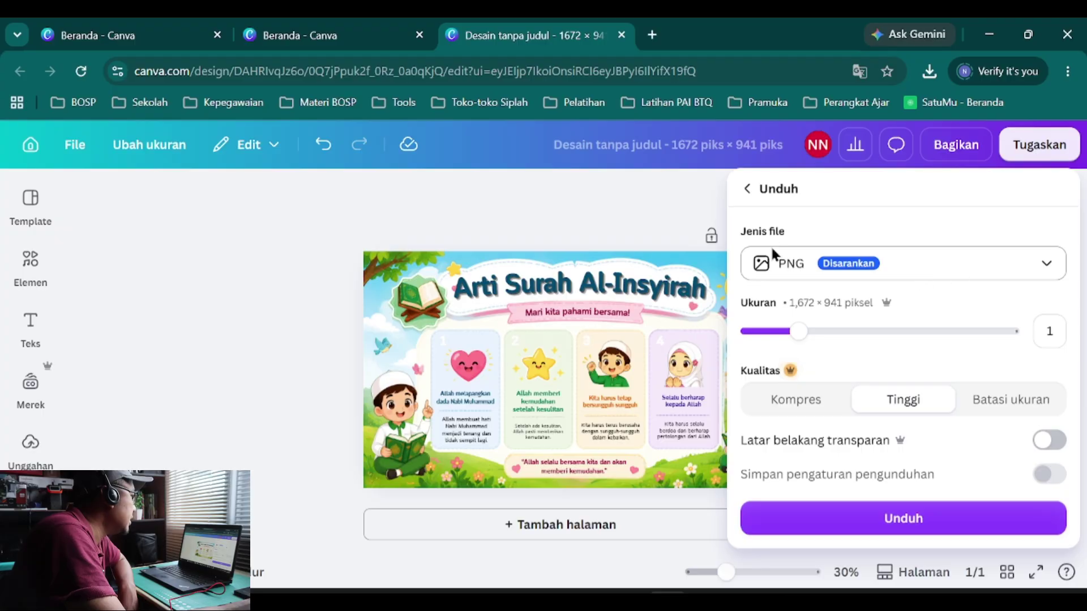
{"action": "left_click", "coordinate": [1030, 265]}
{"action": "scroll", "coordinate": [889, 347], "scroll_direction": "down", "scroll_amount": 1}
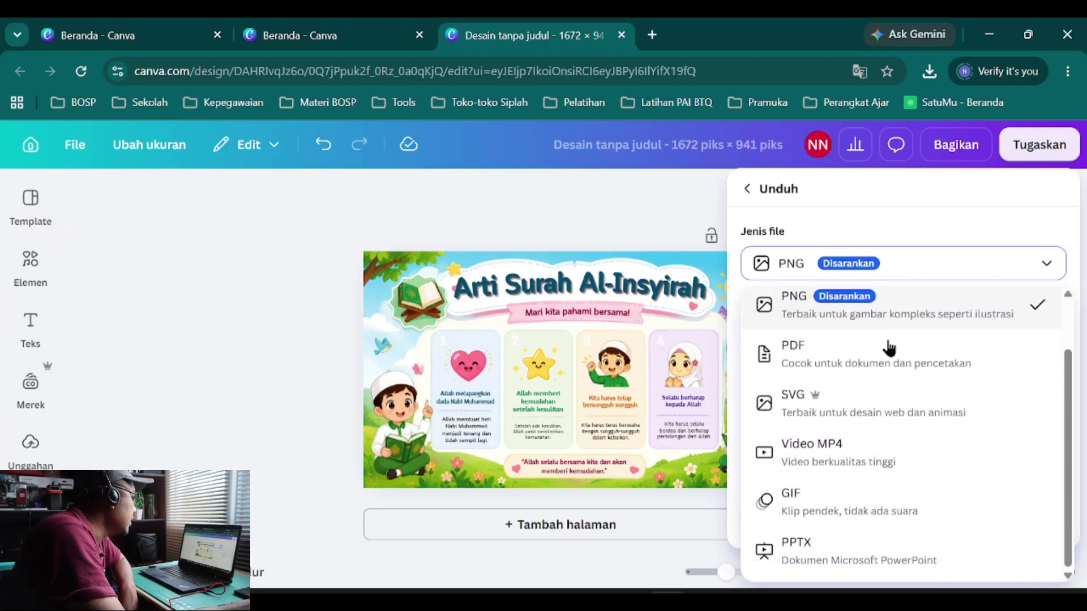
{"action": "left_click", "coordinate": [809, 552]}
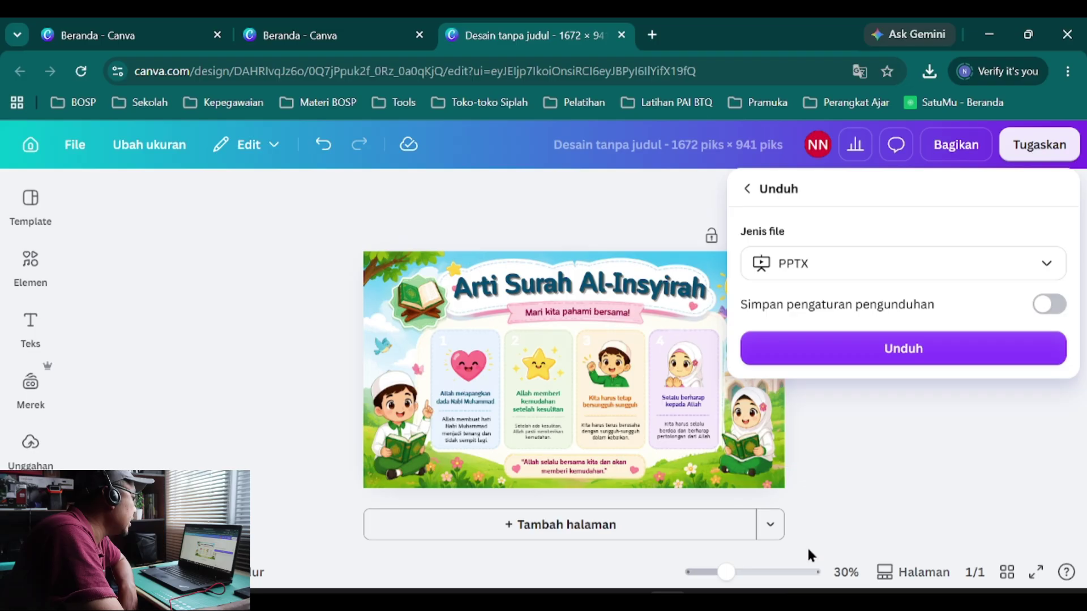
{"action": "left_click", "coordinate": [954, 360]}
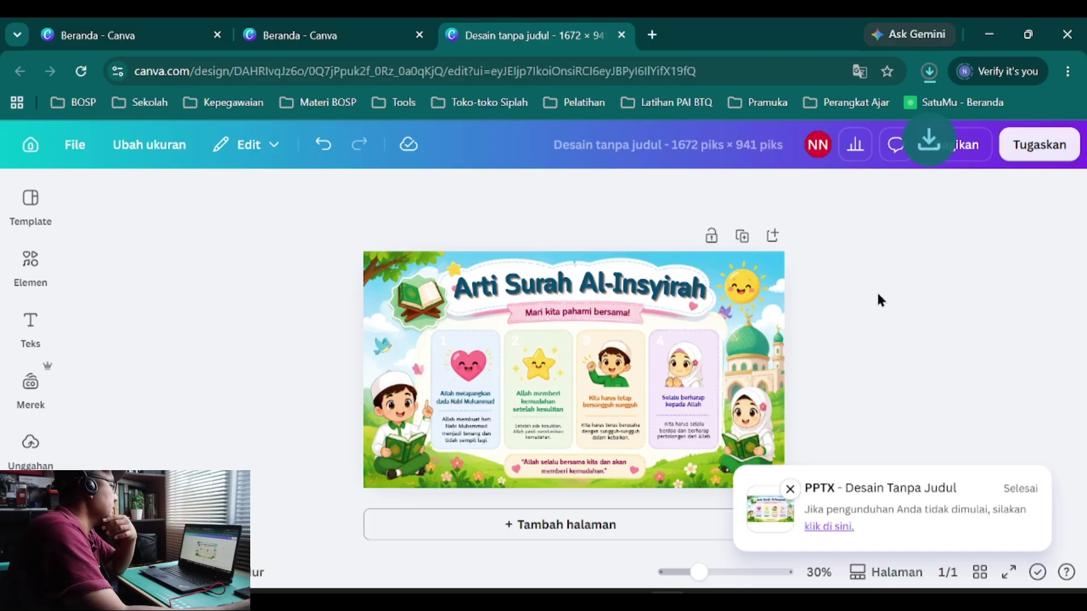
Open the downloaded "Desain tanpa judul (1).pptx" in PowerPoint, enable editing and select the star illustration in card 2.
{"action": "left_click", "coordinate": [923, 76]}
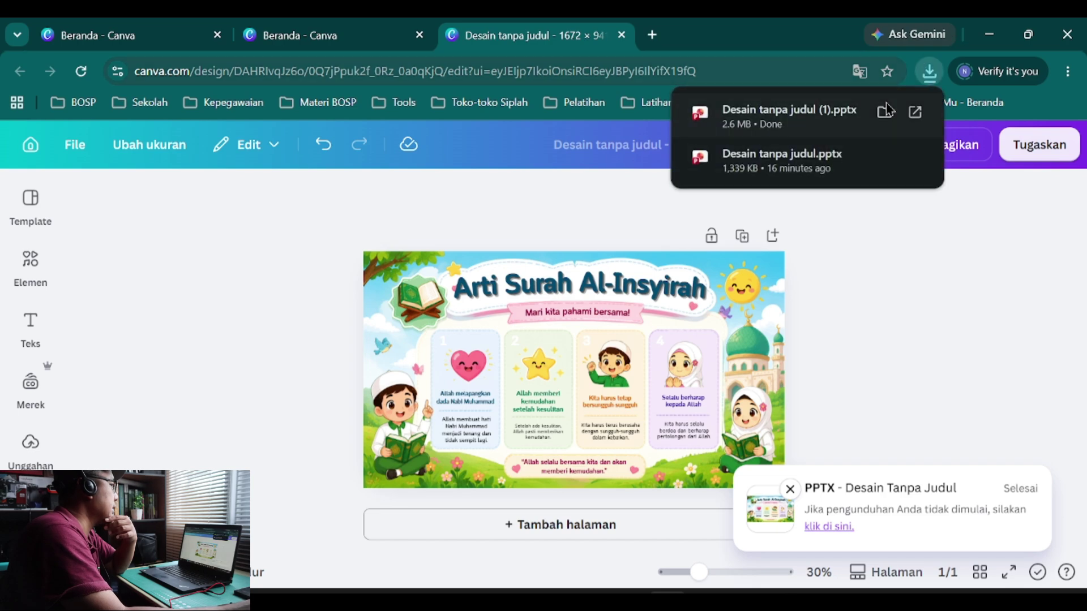
{"action": "left_click", "coordinate": [886, 111]}
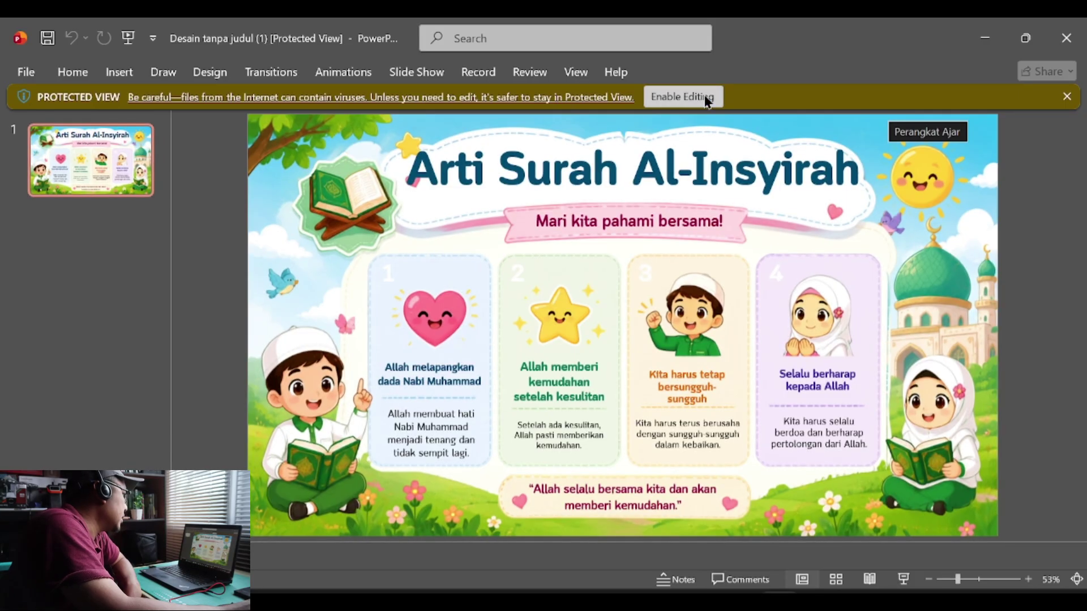
{"action": "left_click", "coordinate": [704, 96]}
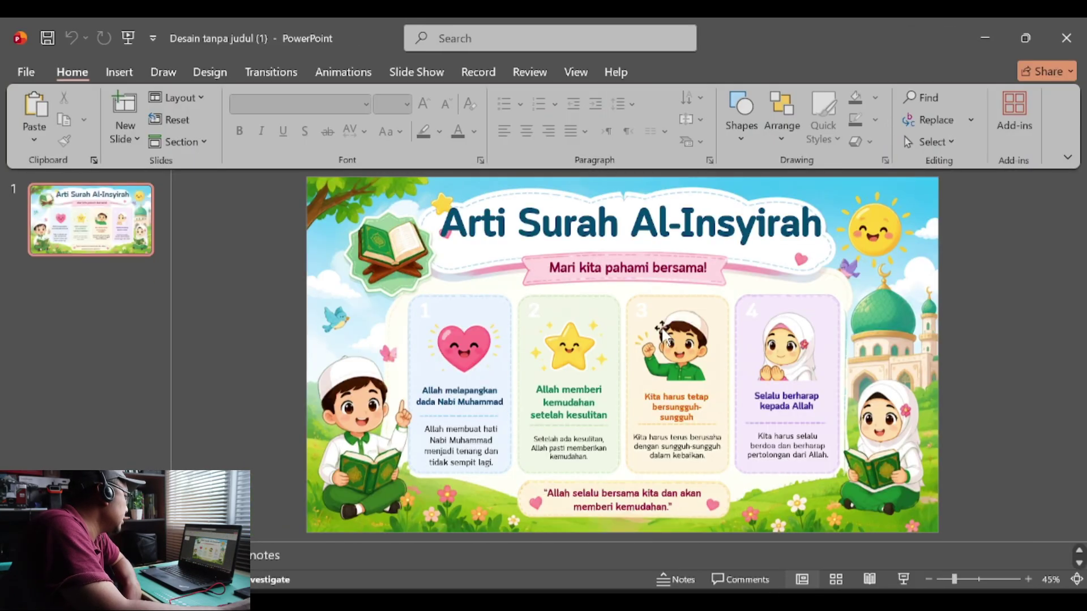
{"action": "left_click", "coordinate": [595, 335]}
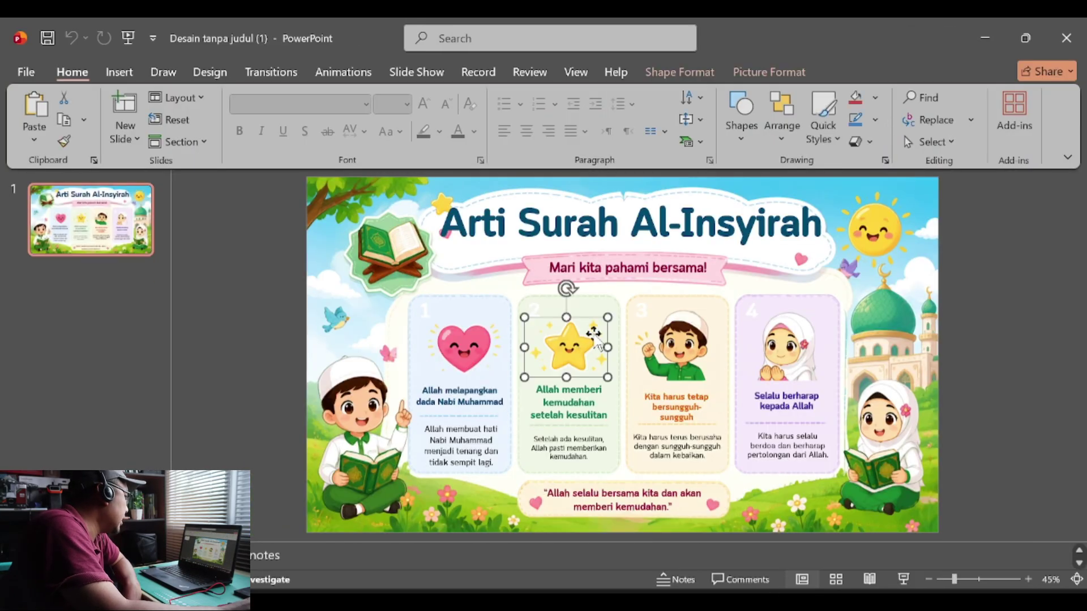